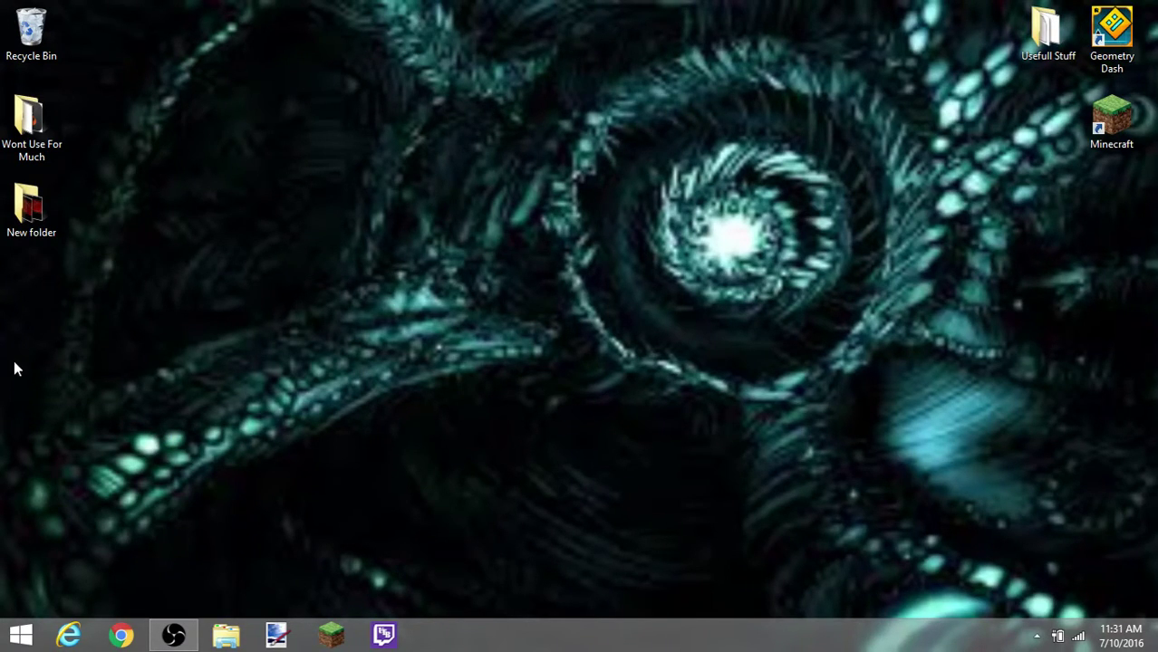
Select and then deselect desktop icons, including the Geometry Dash shortcut.
{"action": "left_click_drag", "start_coordinate": [14, 363], "coordinate": [1157, 1]}
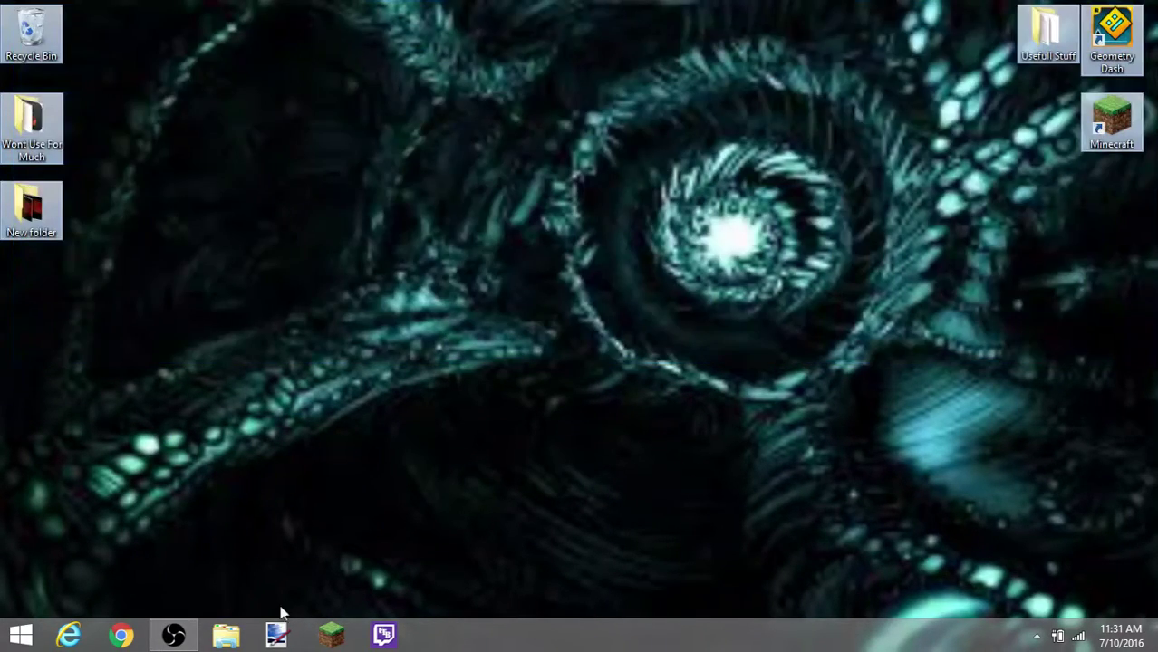
{"action": "left_click", "coordinate": [1, 398]}
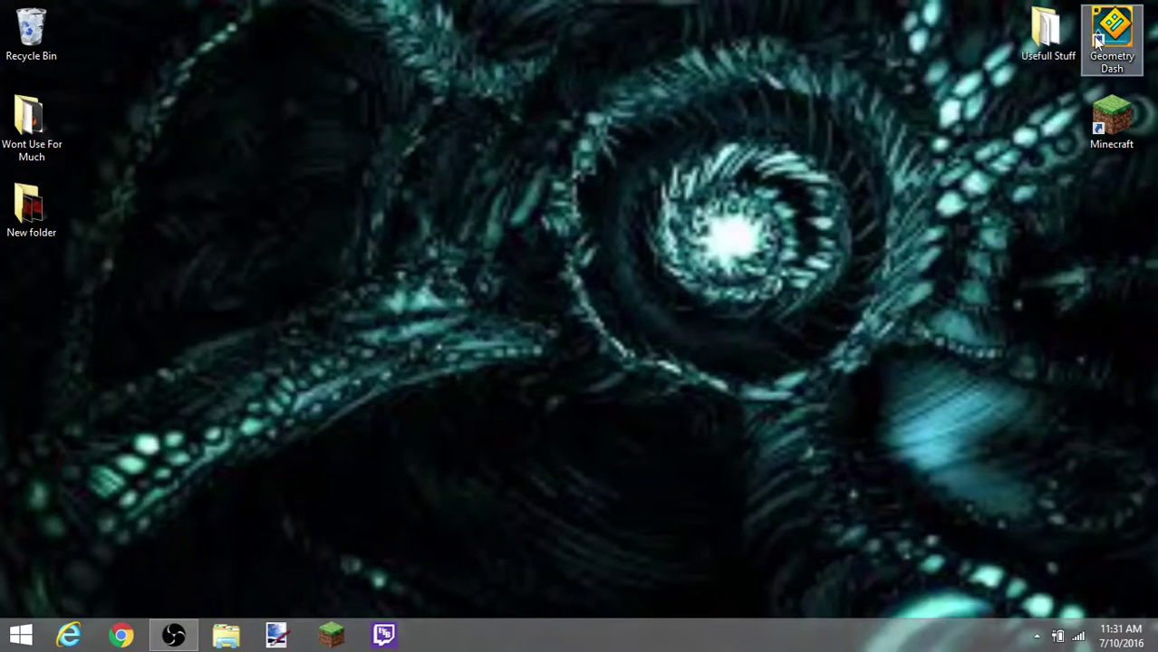
{"action": "left_click_drag", "start_coordinate": [1112, 27], "coordinate": [569, 283]}
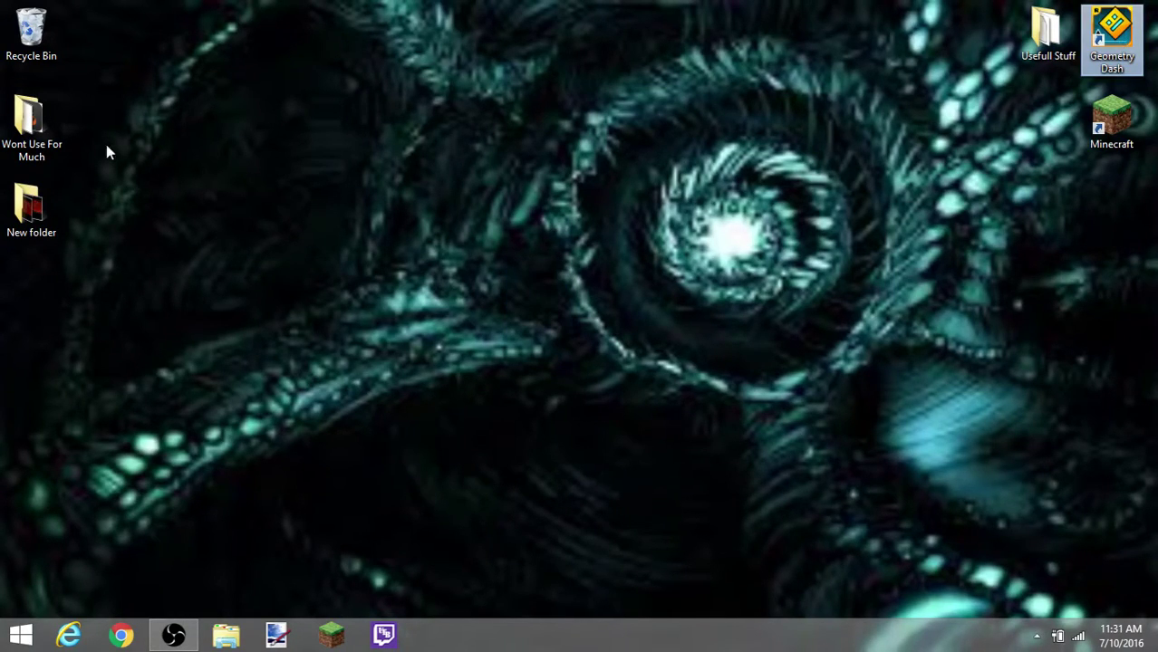
{"action": "left_click", "coordinate": [417, 422]}
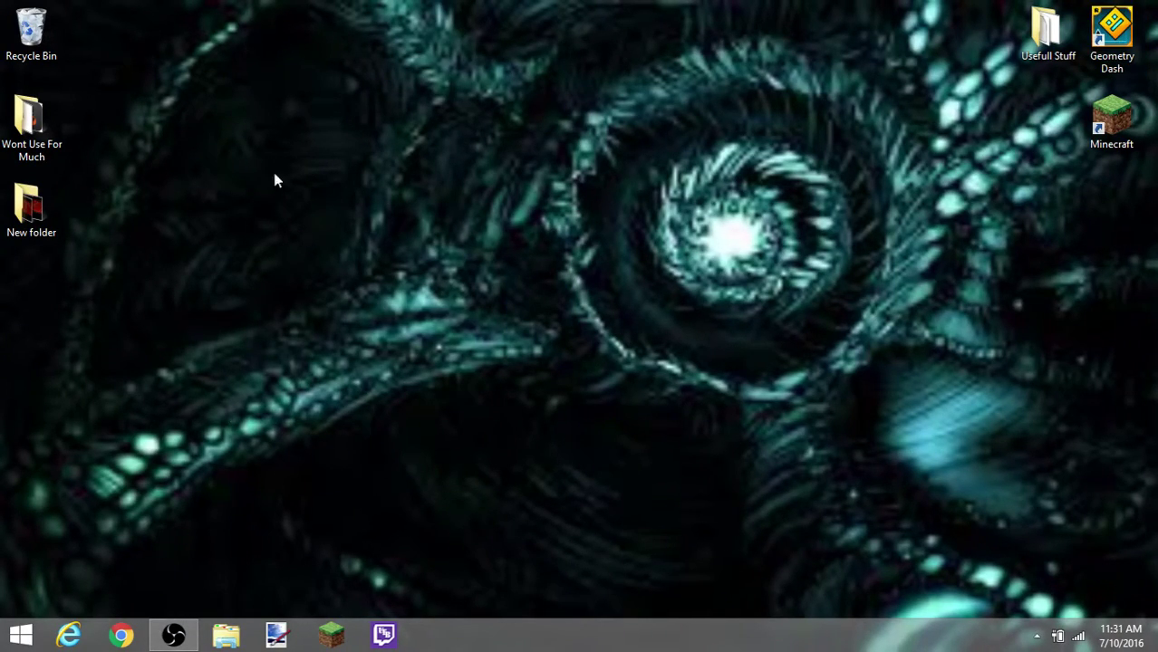
Launch Chrome and reach the YouTube website through a Google search for 'youtube'.
{"action": "left_click", "coordinate": [106, 641]}
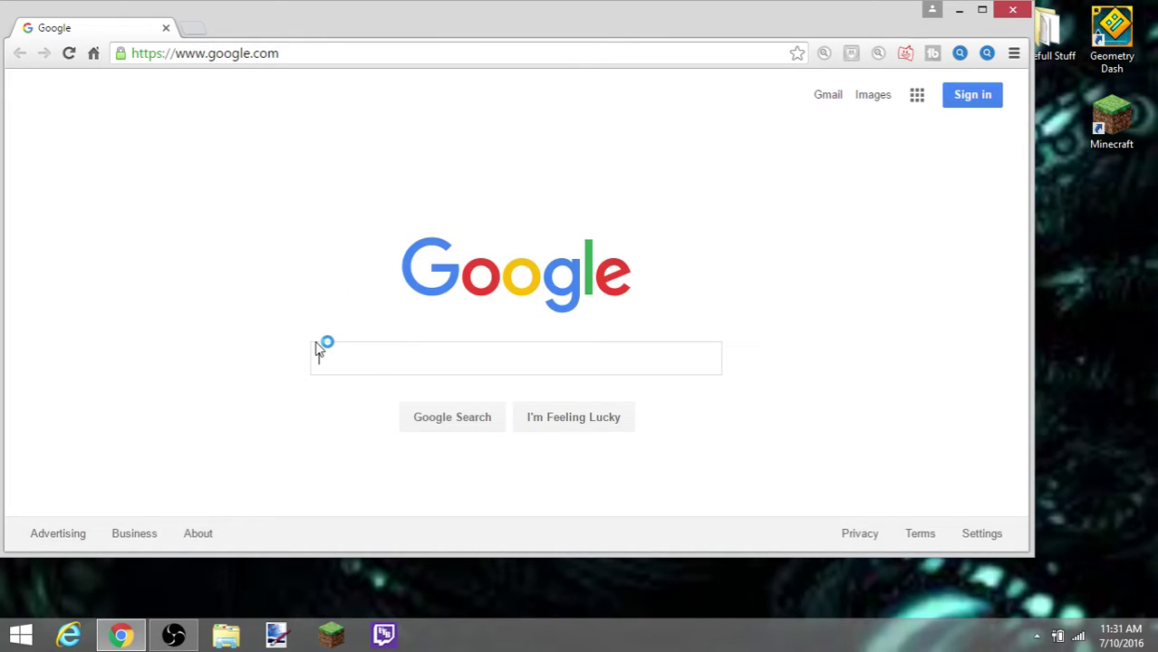
{"action": "type", "text": "youtube"}
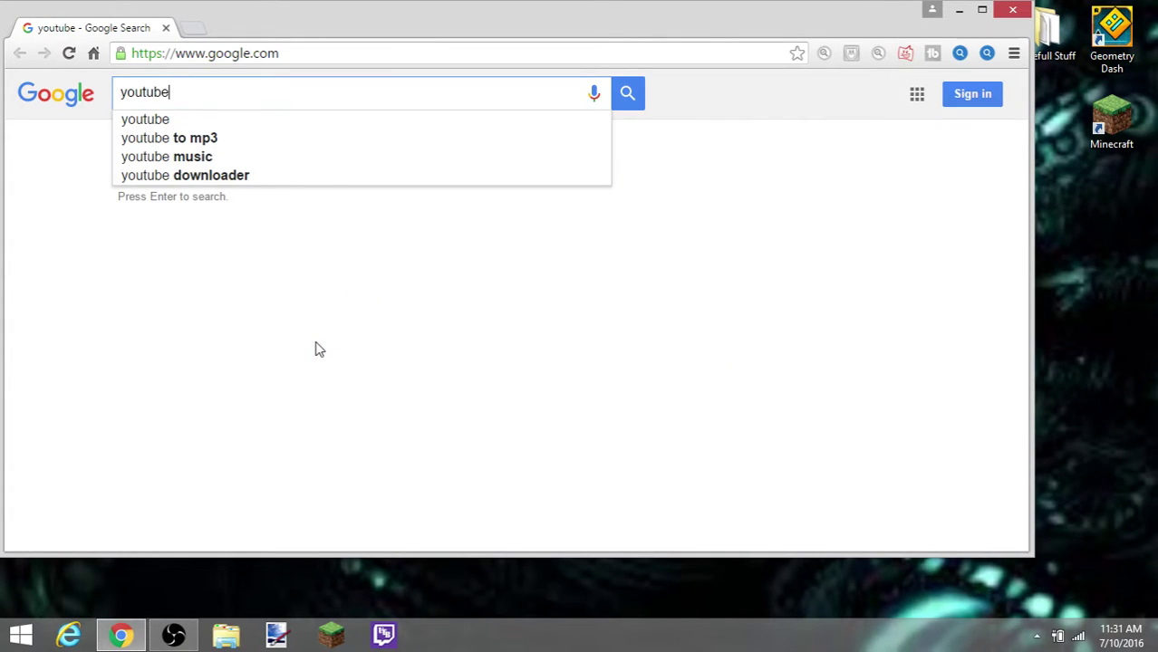
{"action": "key", "text": "Return"}
{"action": "left_click", "coordinate": [161, 227]}
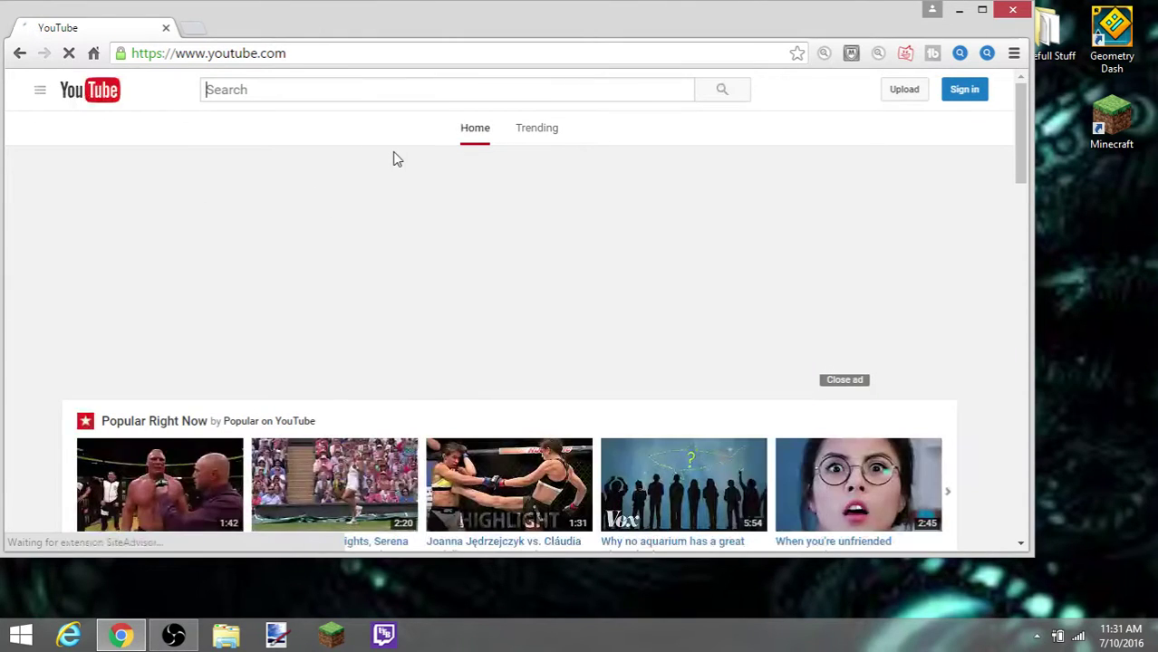
Search YouTube for 'disfigure', open Disfigure - Blank [NCS Release], and pause it.
{"action": "type", "text": "dis"}
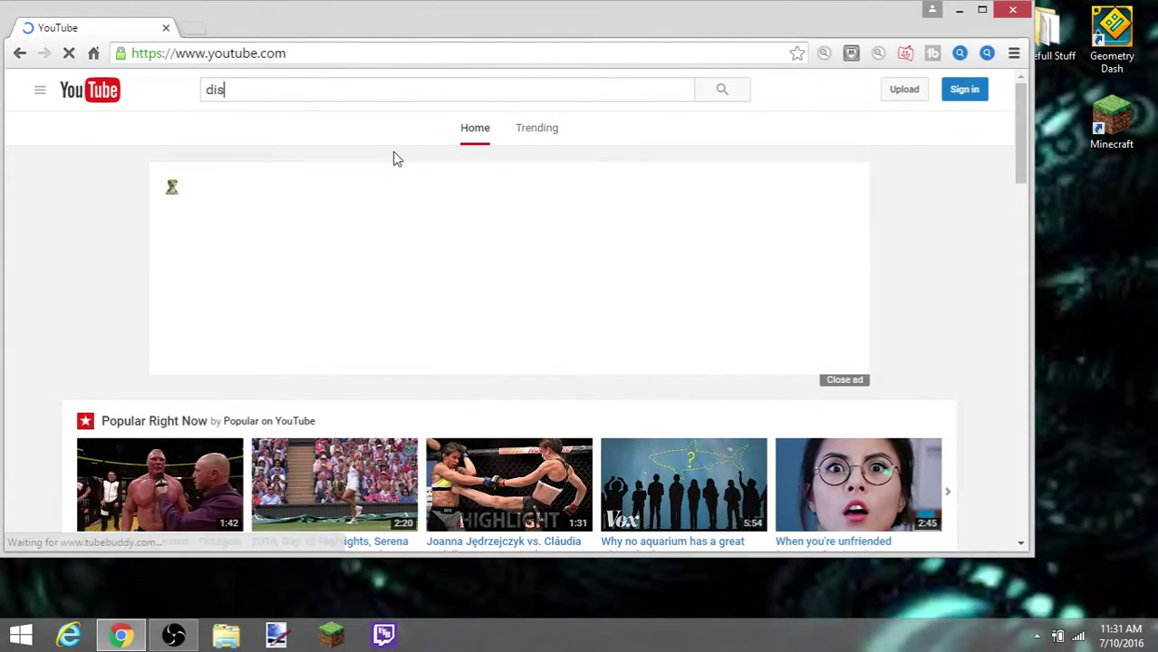
{"action": "type", "text": "fi"}
{"action": "key", "text": "BackSpace"}
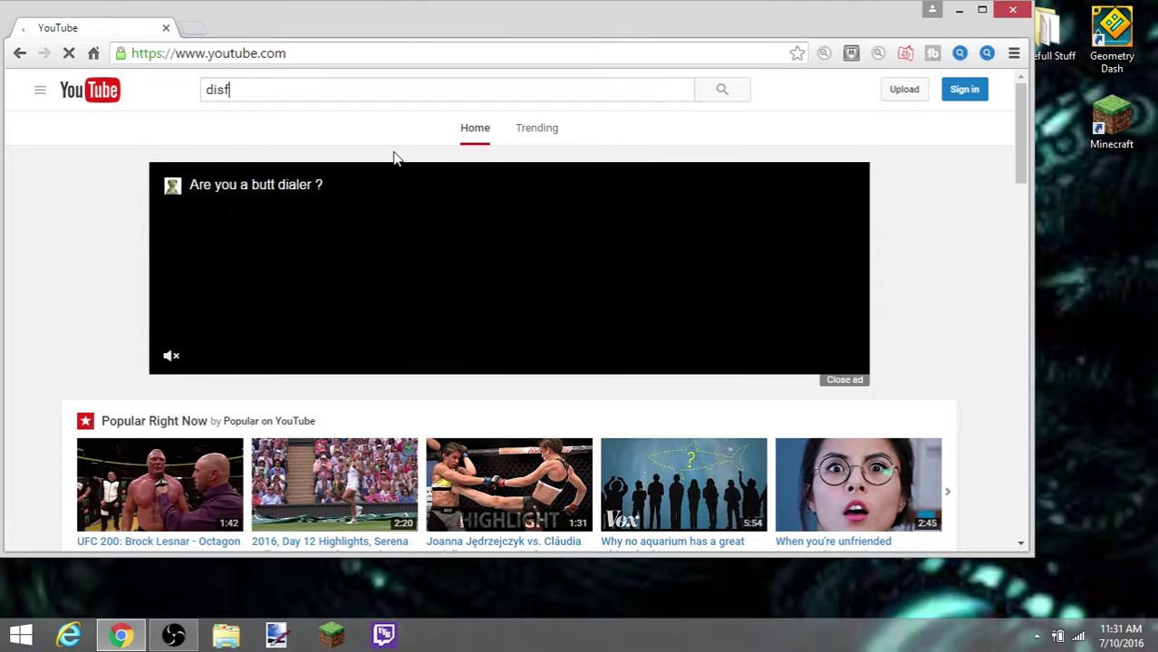
{"action": "type", "text": "u"}
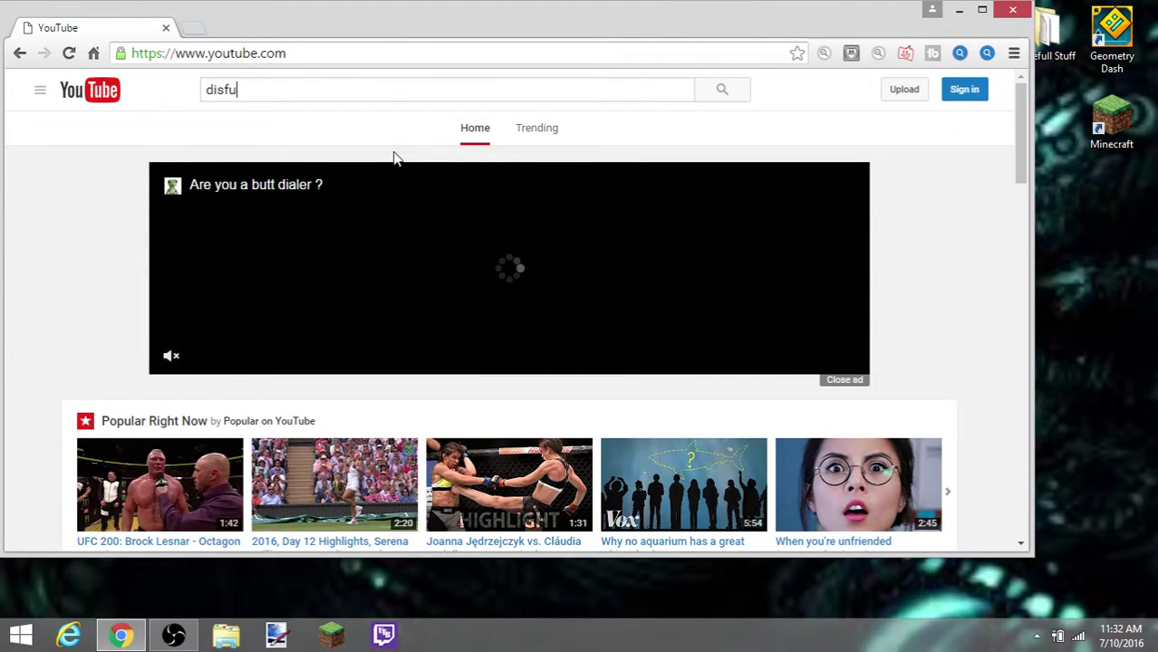
{"action": "type", "text": "gur"}
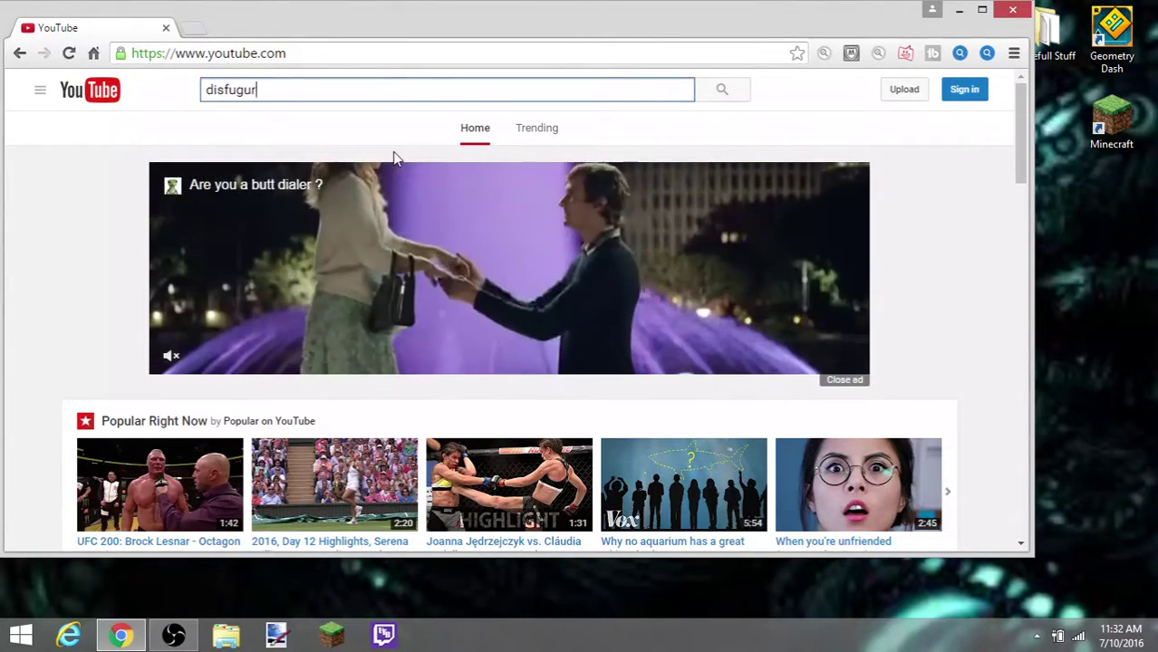
{"action": "key", "text": "BackSpace"}
{"action": "key", "text": "BackSpace"}
{"action": "key", "text": "BackSpace"}
{"action": "key", "text": "BackSpace"}
{"action": "type", "text": "igure"}
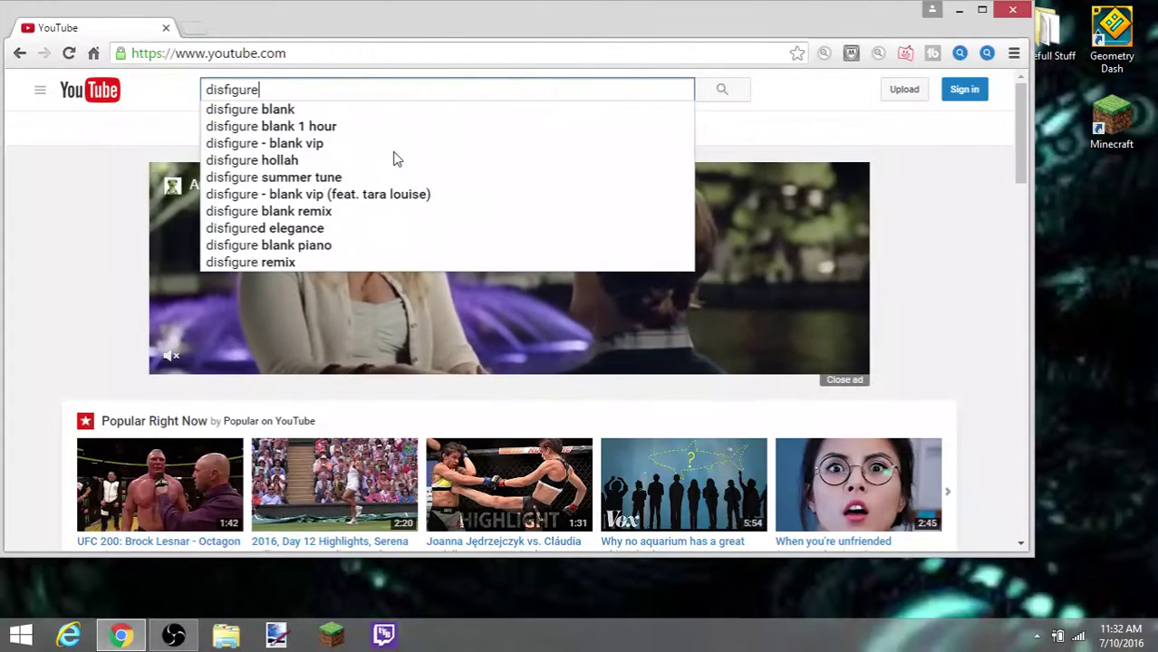
{"action": "key", "text": "Return"}
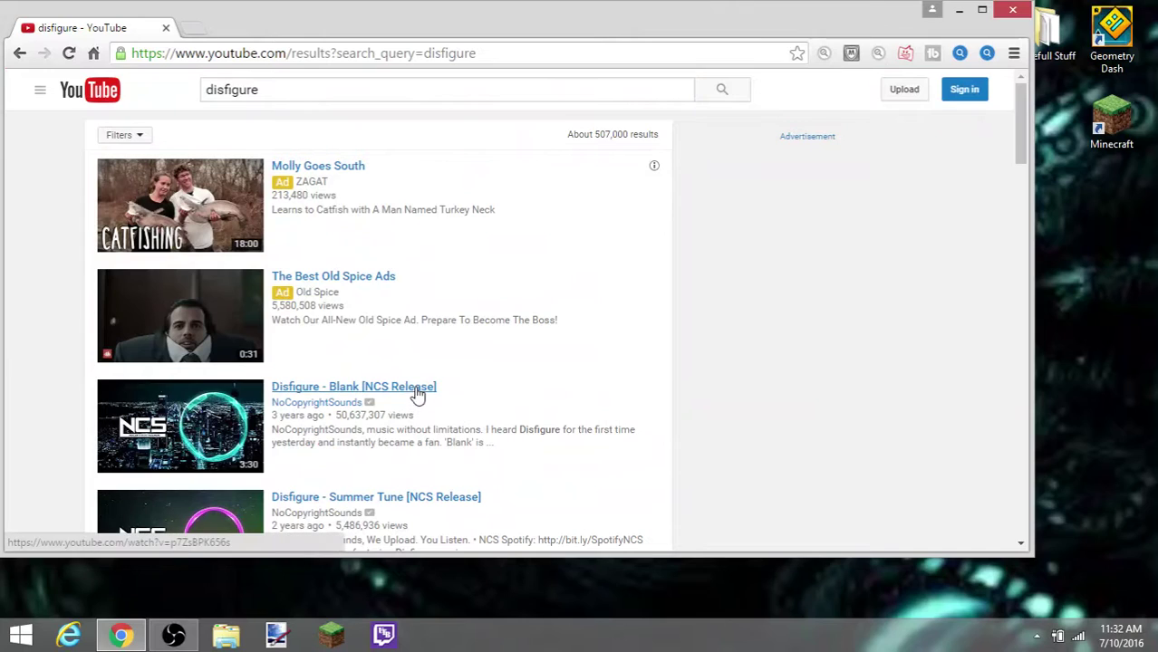
{"action": "left_click", "coordinate": [418, 391]}
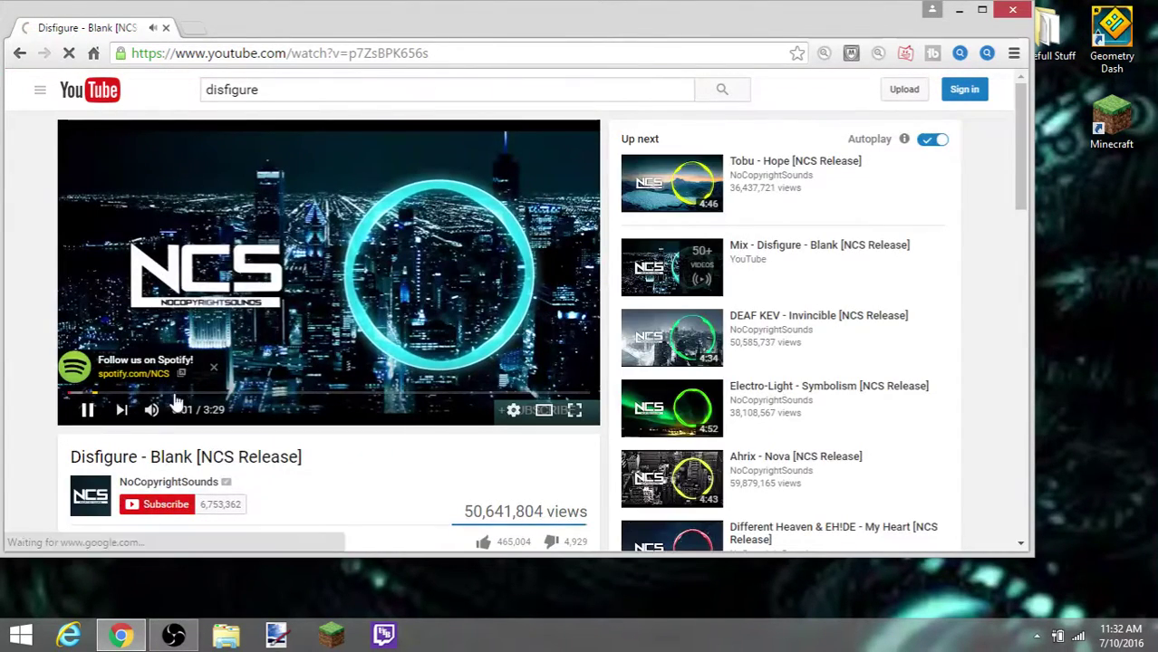
{"action": "left_click", "coordinate": [262, 317]}
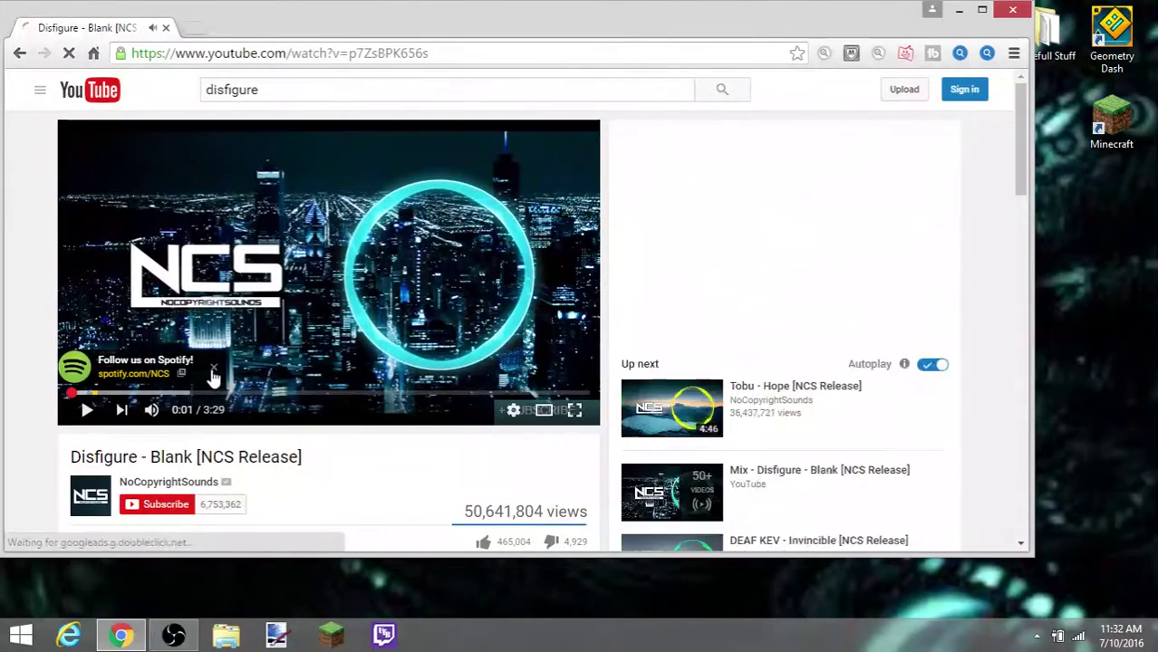
In a new tab, load google.com and search for 'youtube to mp3'.
{"action": "left_click", "coordinate": [194, 27]}
{"action": "type", "text": "google"}
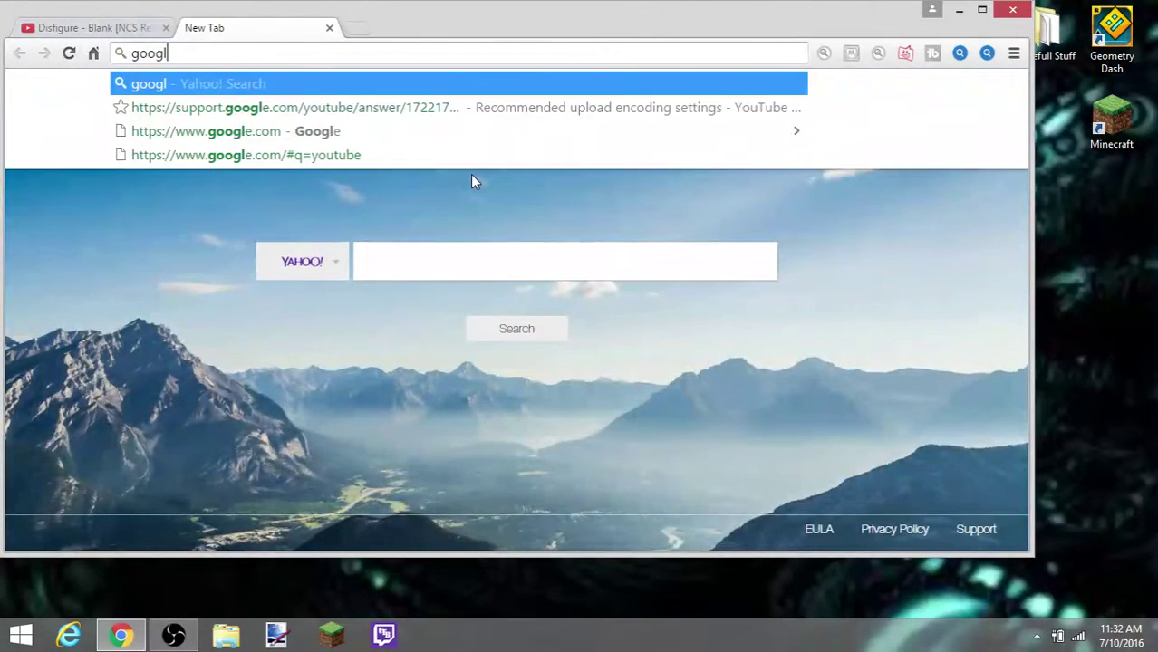
{"action": "key", "text": "Return"}
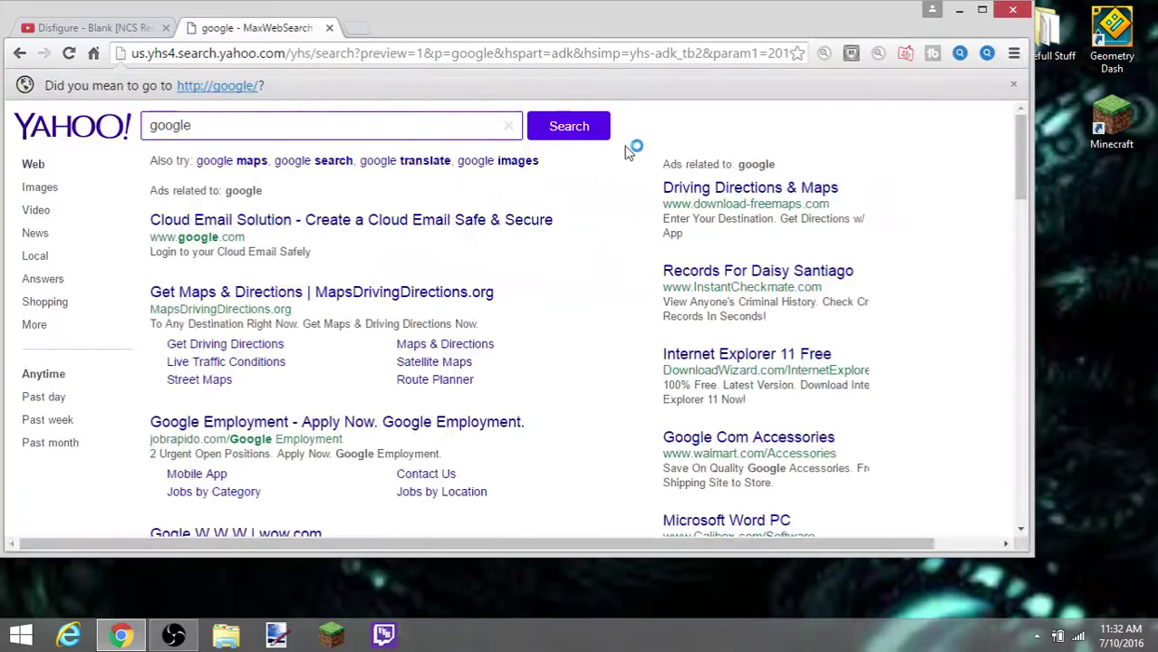
{"action": "left_click", "coordinate": [241, 87]}
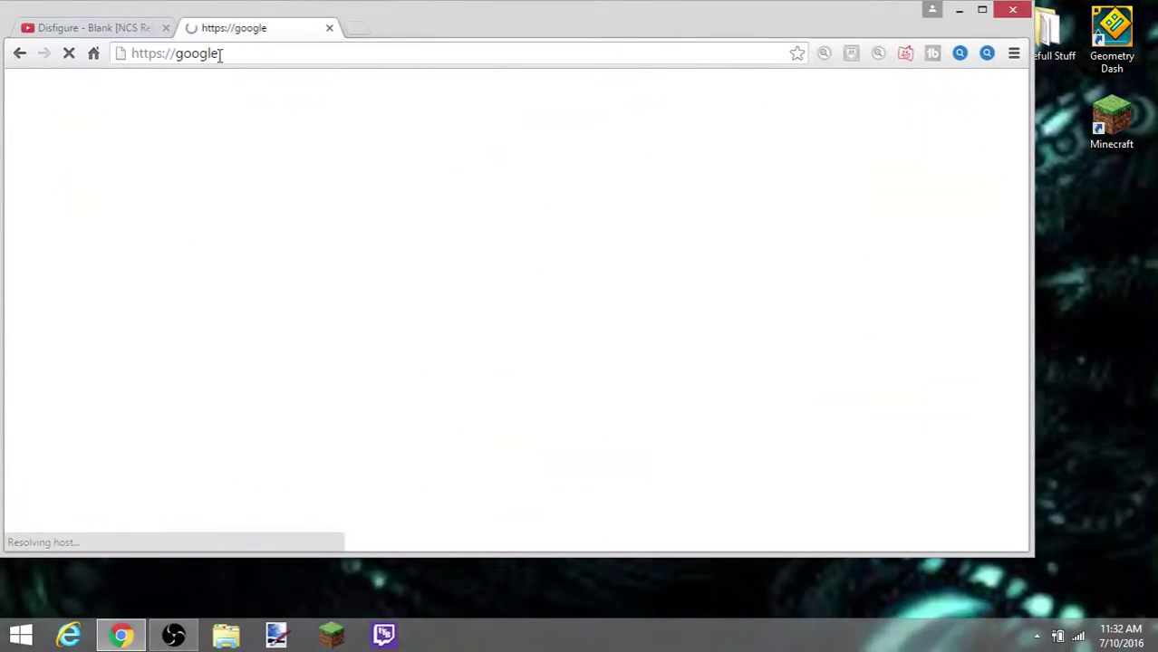
{"action": "left_click", "coordinate": [260, 55]}
{"action": "left_click", "coordinate": [260, 54]}
{"action": "type", "text": ".com"}
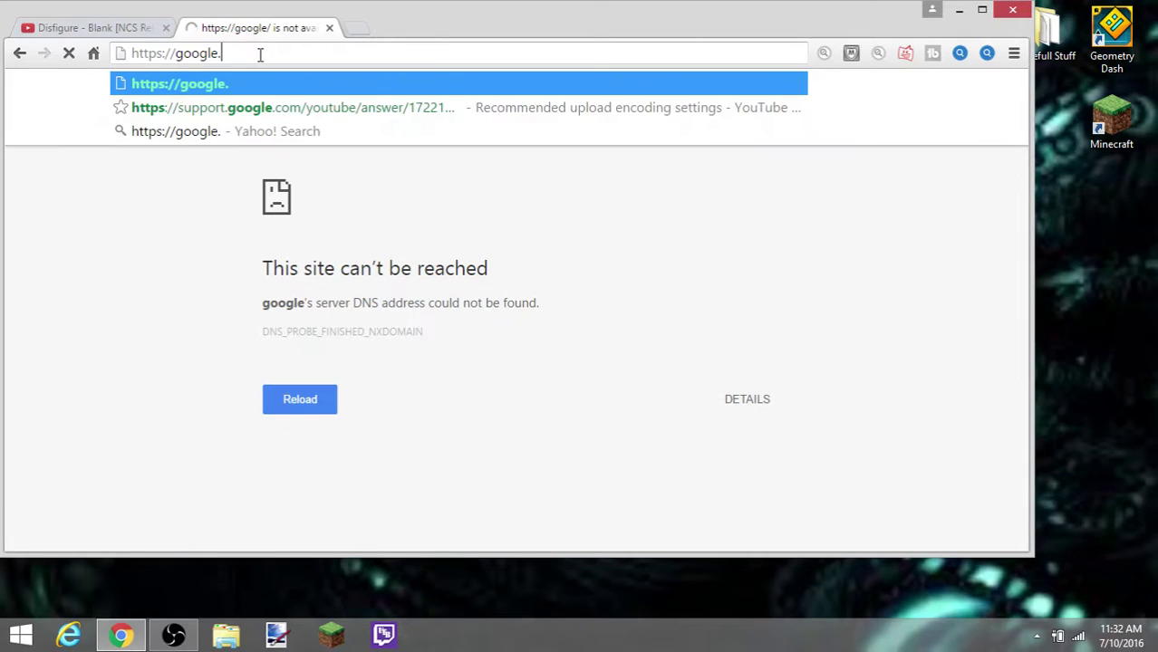
{"action": "key", "text": "Return"}
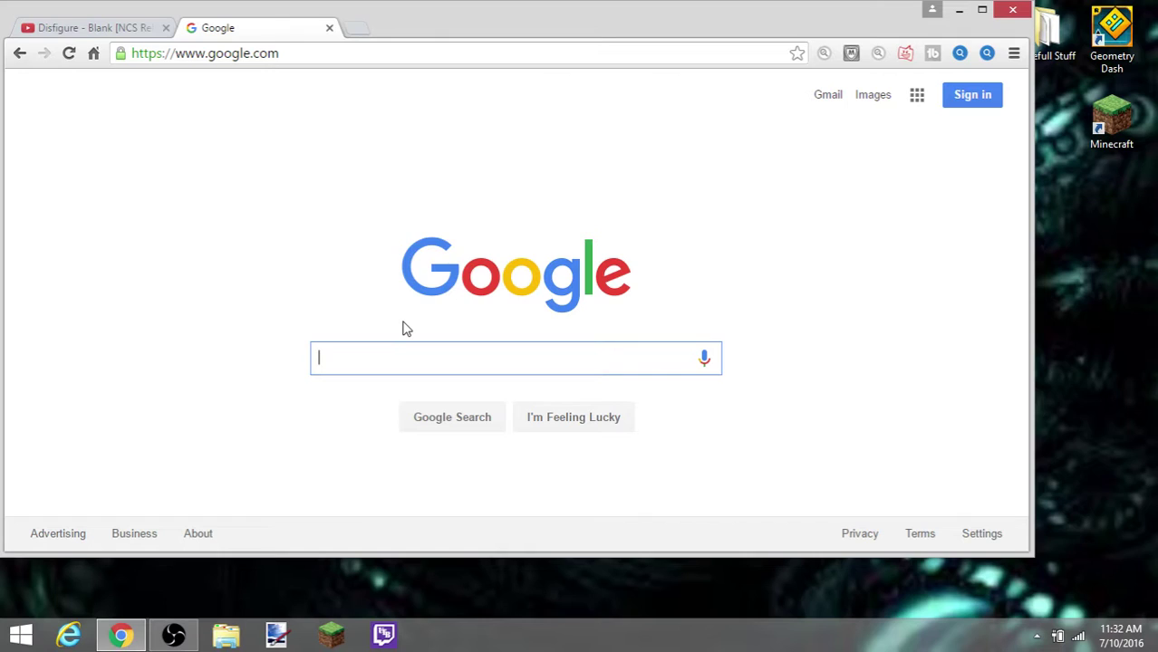
{"action": "type", "text": "yout"}
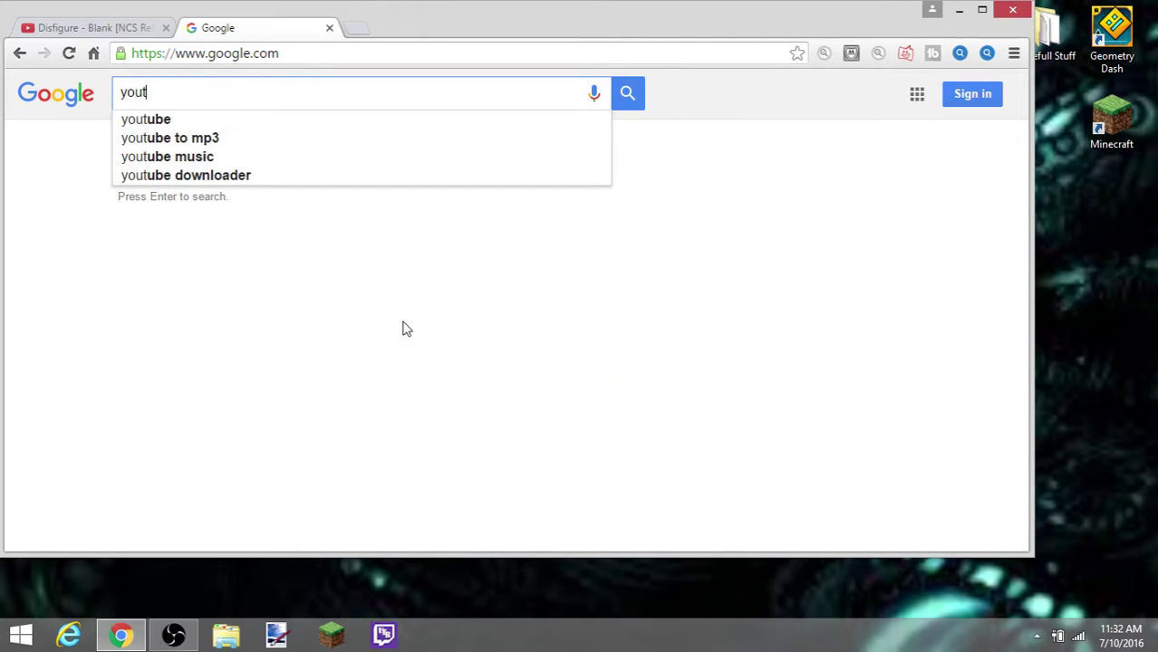
{"action": "left_click", "coordinate": [218, 142]}
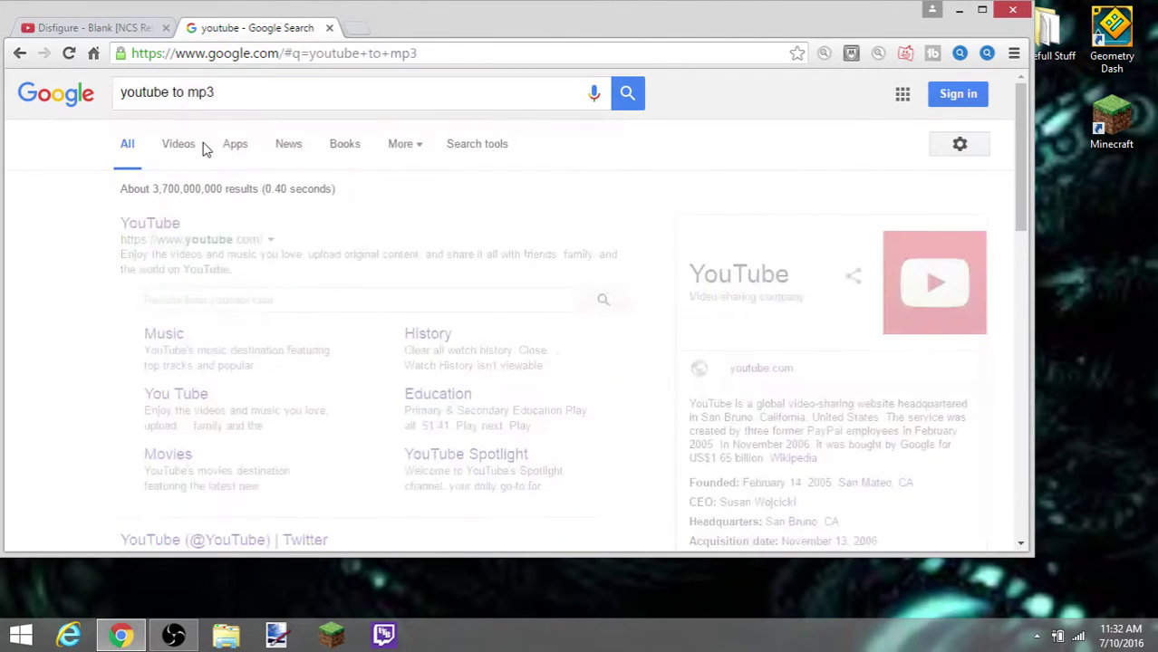
Open the YouTube to mp3 Converter site and copy the Disfigure video's web address.
{"action": "left_click", "coordinate": [238, 227]}
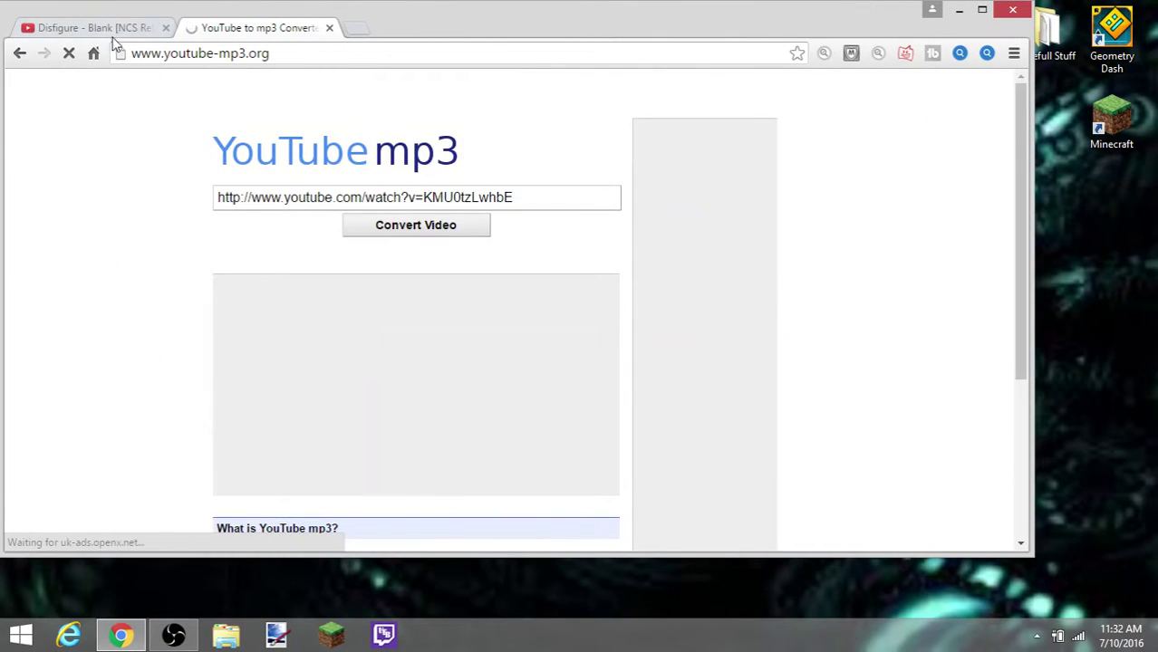
{"action": "left_click", "coordinate": [537, 205]}
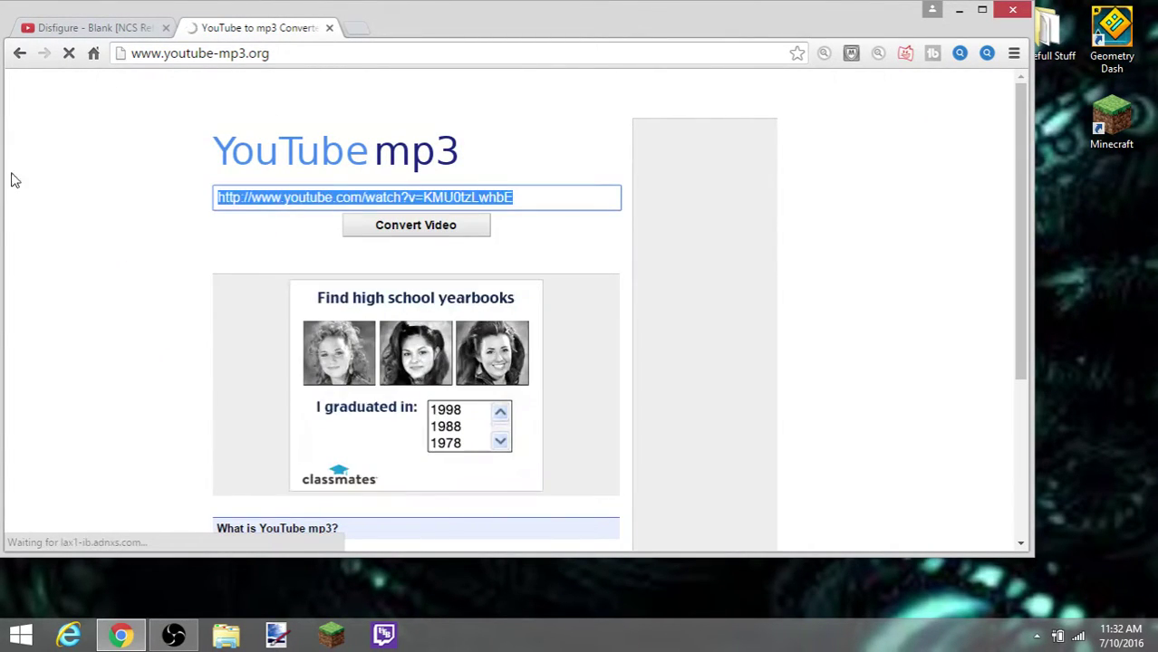
{"action": "left_click", "coordinate": [118, 29]}
{"action": "left_click_drag", "start_coordinate": [427, 53], "coordinate": [133, 52]}
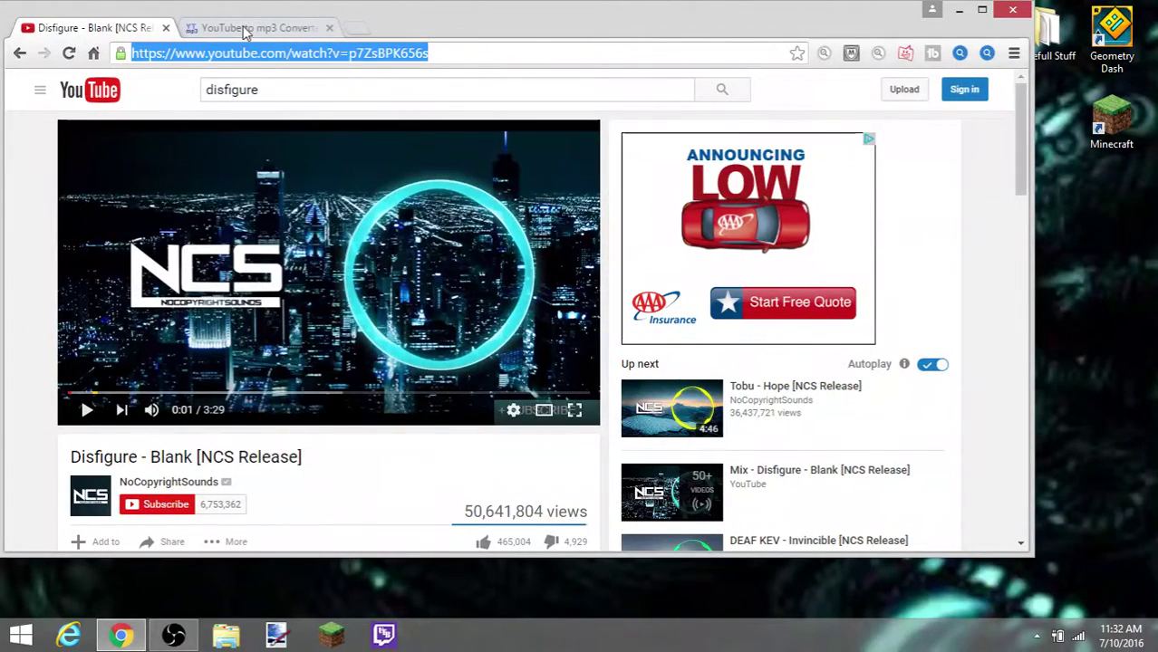
{"action": "right_click", "coordinate": [265, 56]}
{"action": "left_click", "coordinate": [317, 113]}
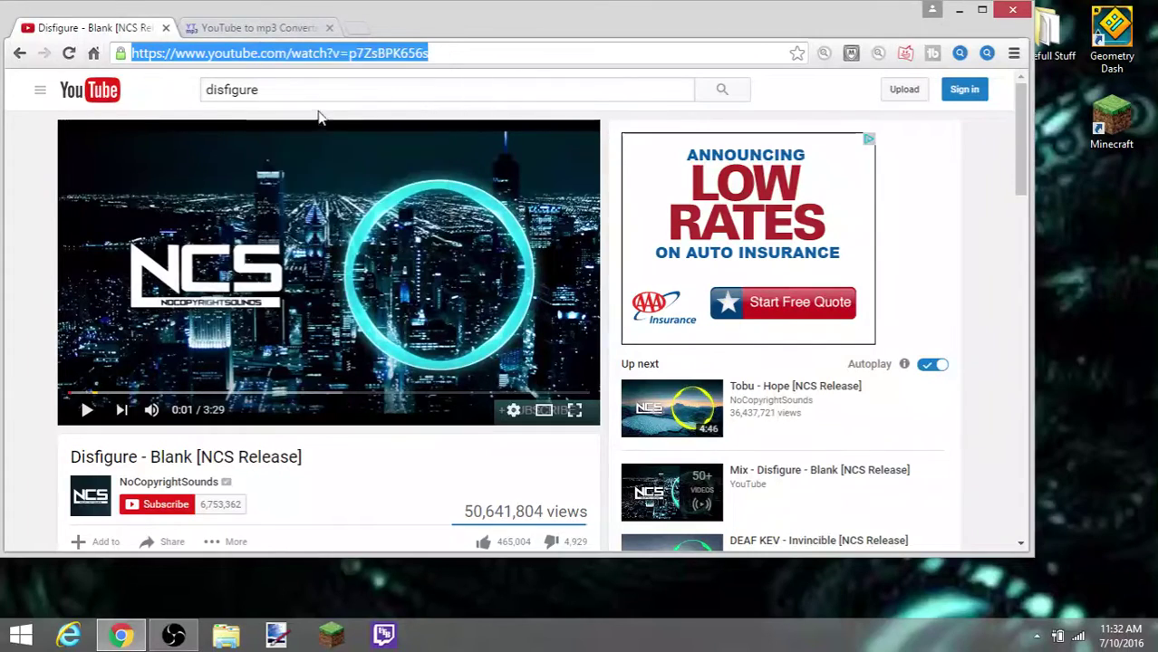
{"action": "left_click", "coordinate": [243, 29]}
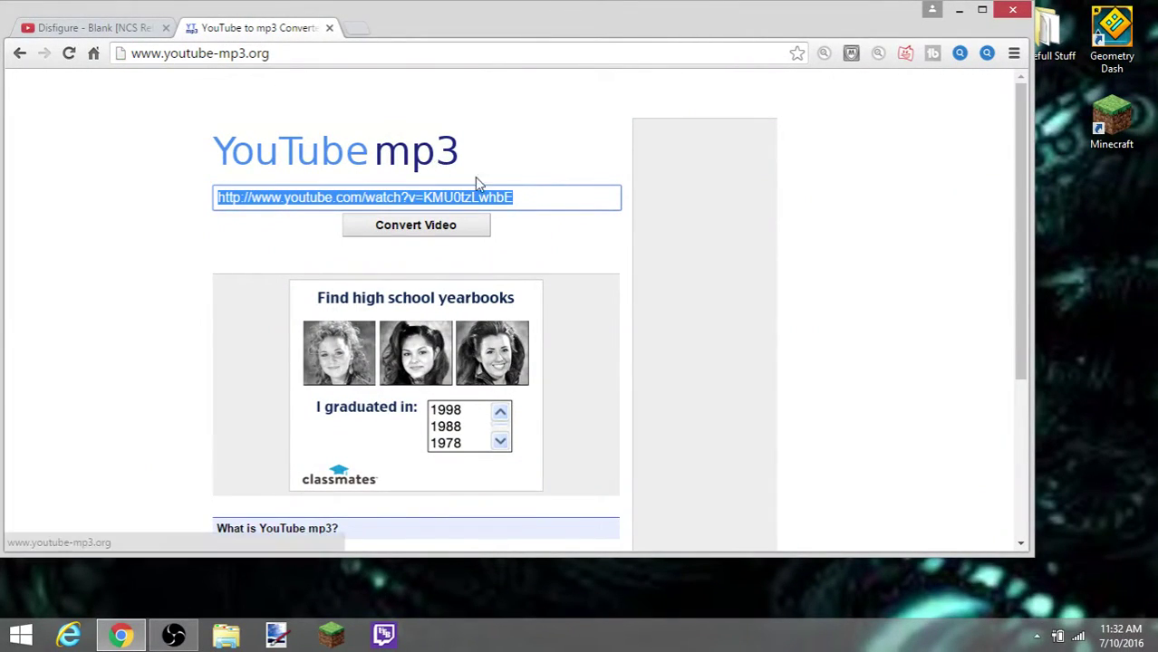
Paste the Disfigure video link into the converter, convert it, and download the MP3.
{"action": "key", "text": "ctrl+v"}
{"action": "right_click", "coordinate": [510, 198]}
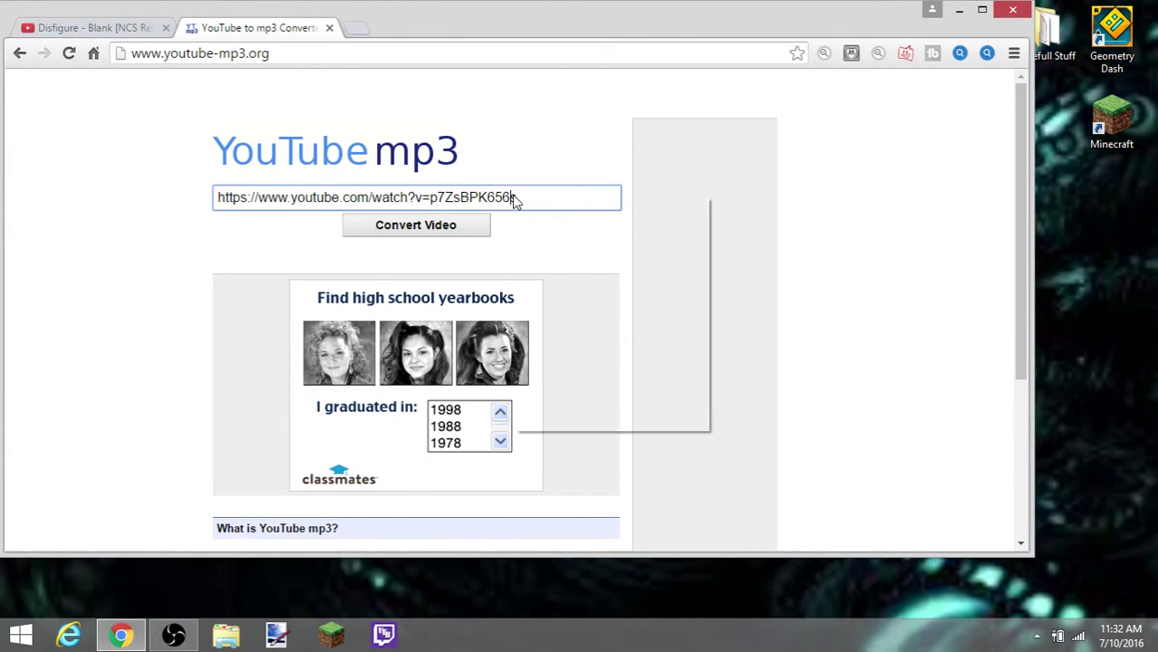
{"action": "left_click", "coordinate": [583, 299]}
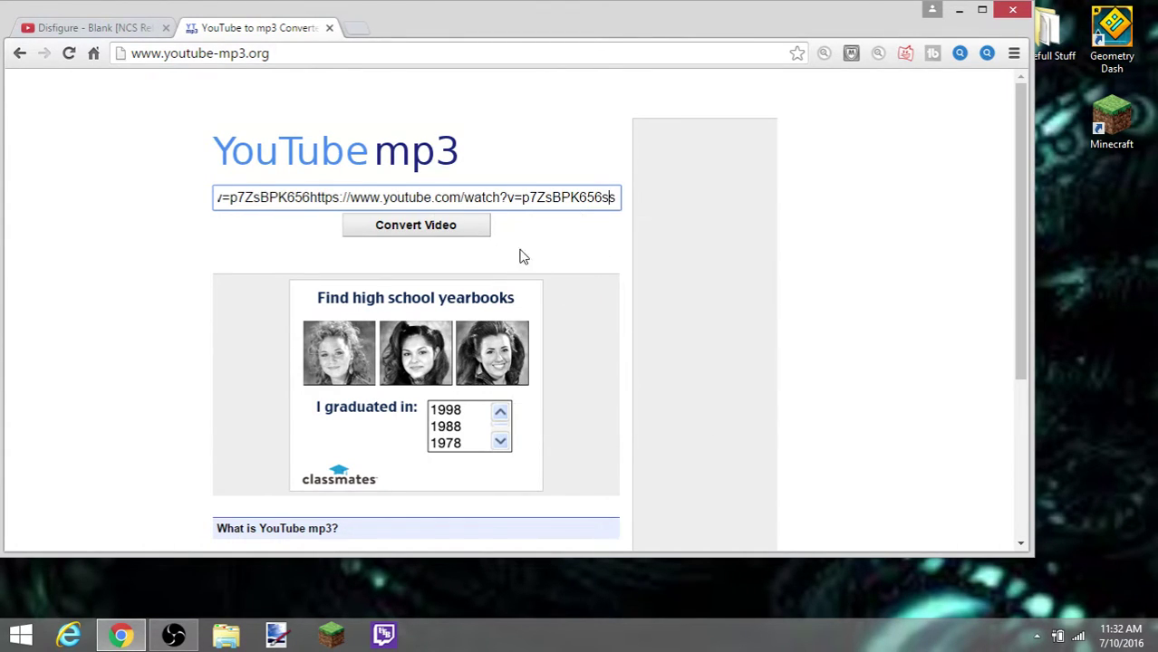
{"action": "key", "text": "BackSpace"}
{"action": "key", "text": "BackSpace"}
{"action": "key", "text": "BackSpace"}
{"action": "key", "text": "BackSpace"}
{"action": "key", "text": "BackSpace"}
{"action": "key", "text": "BackSpace"}
{"action": "key", "text": "BackSpace"}
{"action": "key", "text": "BackSpace"}
{"action": "key", "text": "BackSpace"}
{"action": "key", "text": "BackSpace"}
{"action": "key", "text": "BackSpace"}
{"action": "key", "text": "BackSpace"}
{"action": "key", "text": "BackSpace"}
{"action": "key", "text": "BackSpace"}
{"action": "key", "text": "BackSpace"}
{"action": "key", "text": "BackSpace"}
{"action": "key", "text": "BackSpace"}
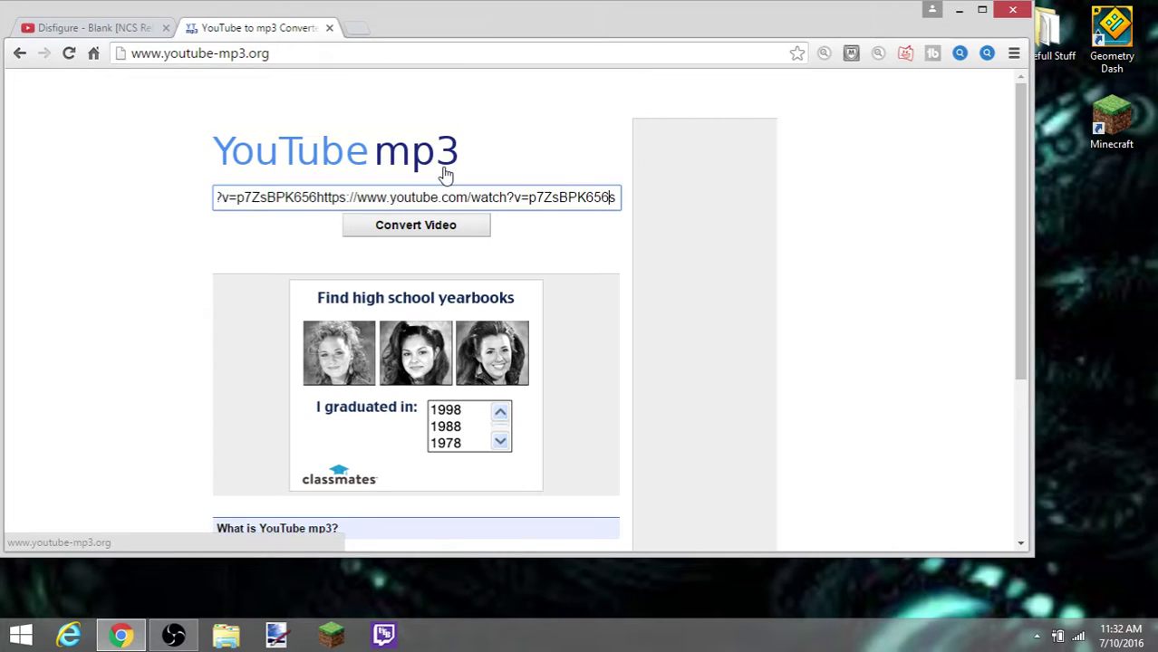
{"action": "key", "text": "BackSpace"}
{"action": "key", "text": "BackSpace"}
{"action": "key", "text": "BackSpace"}
{"action": "key", "text": "BackSpace"}
{"action": "key", "text": "BackSpace"}
{"action": "key", "text": "BackSpace"}
{"action": "key", "text": "BackSpace"}
{"action": "key", "text": "BackSpace"}
{"action": "key", "text": "BackSpace"}
{"action": "key", "text": "BackSpace"}
{"action": "key", "text": "BackSpace"}
{"action": "key", "text": "BackSpace"}
{"action": "key", "text": "BackSpace"}
{"action": "key", "text": "BackSpace"}
{"action": "key", "text": "BackSpace"}
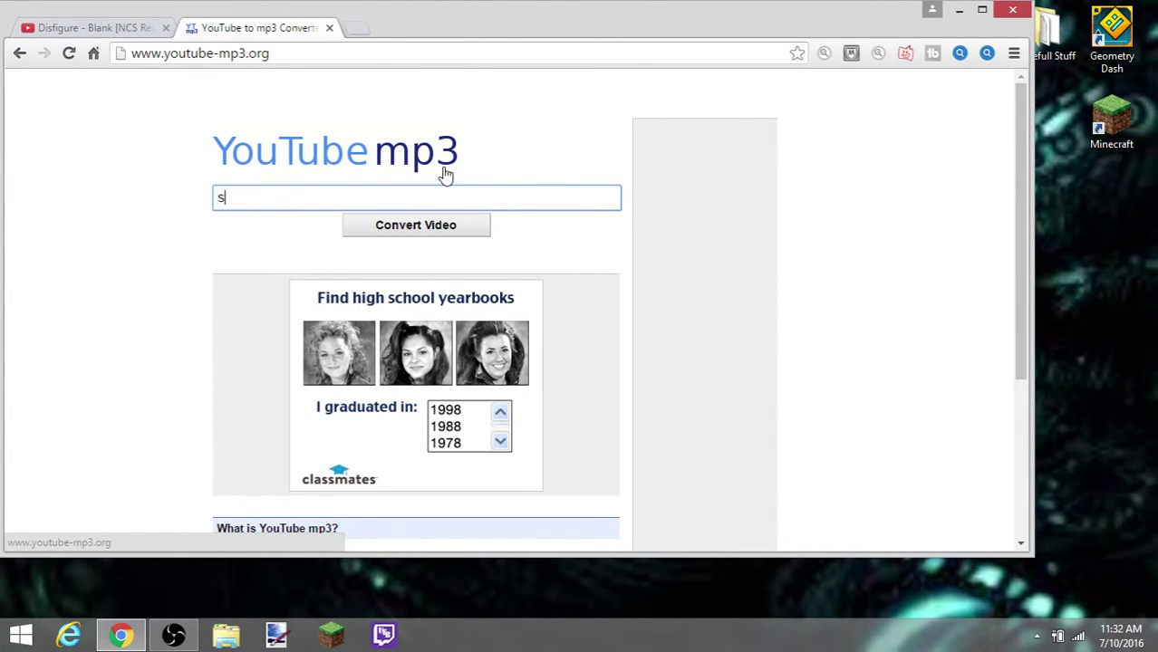
{"action": "key", "text": "ctrl+v"}
{"action": "left_click", "coordinate": [447, 225]}
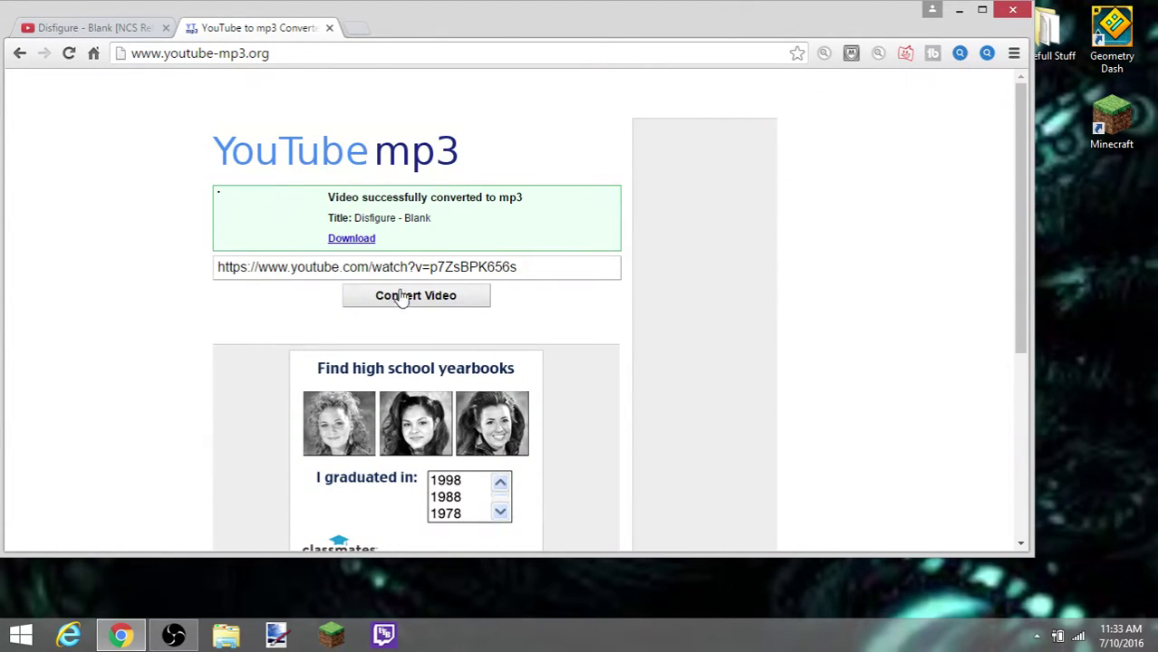
{"action": "left_click", "coordinate": [350, 241]}
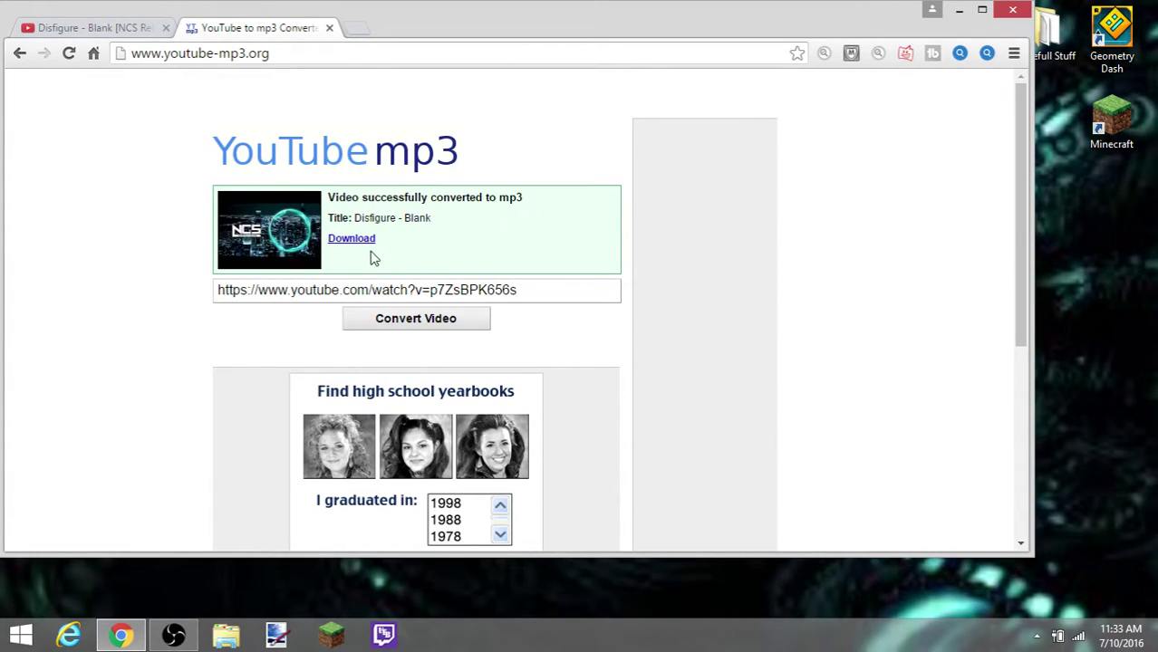
{"action": "left_click", "coordinate": [370, 249]}
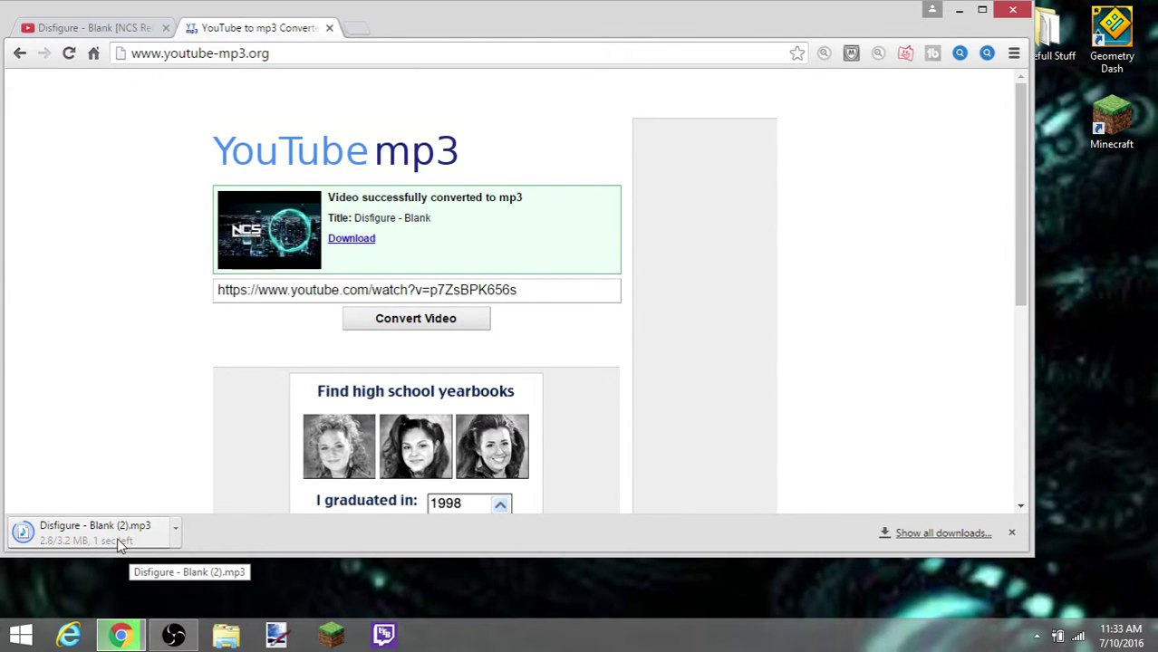
Drag Disfigure - Blank (2).mp3 from Chrome's download bar to the desktop's top centre, minimizing Chrome.
{"action": "left_click_drag", "start_coordinate": [112, 537], "coordinate": [1101, 370]}
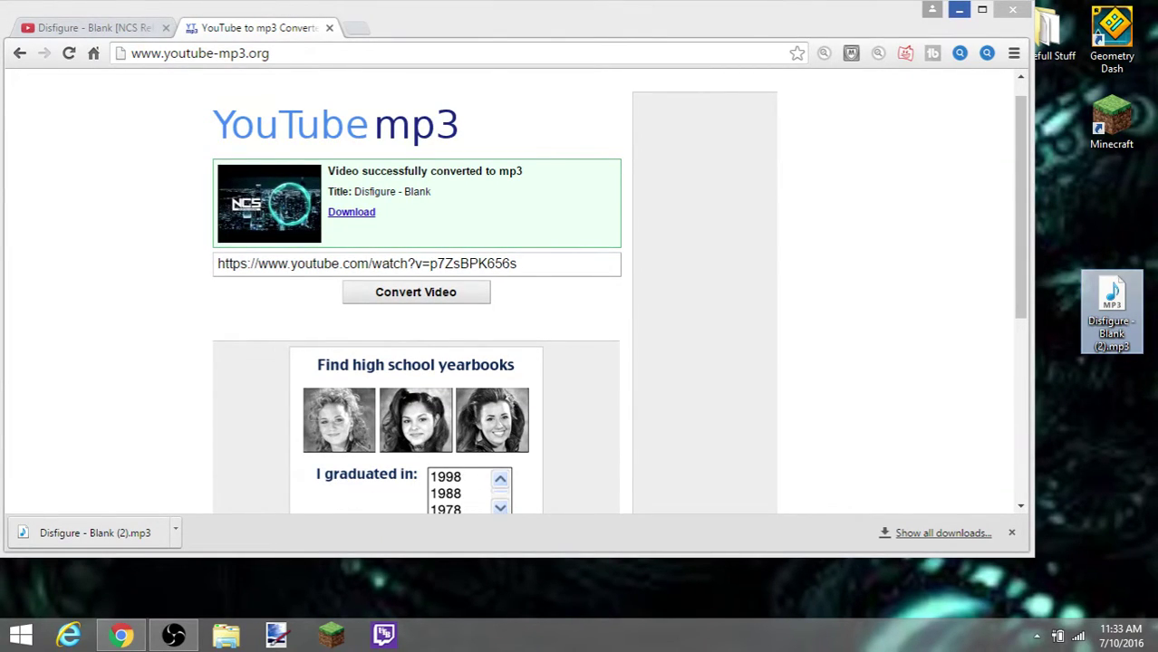
{"action": "left_click", "coordinate": [960, 12]}
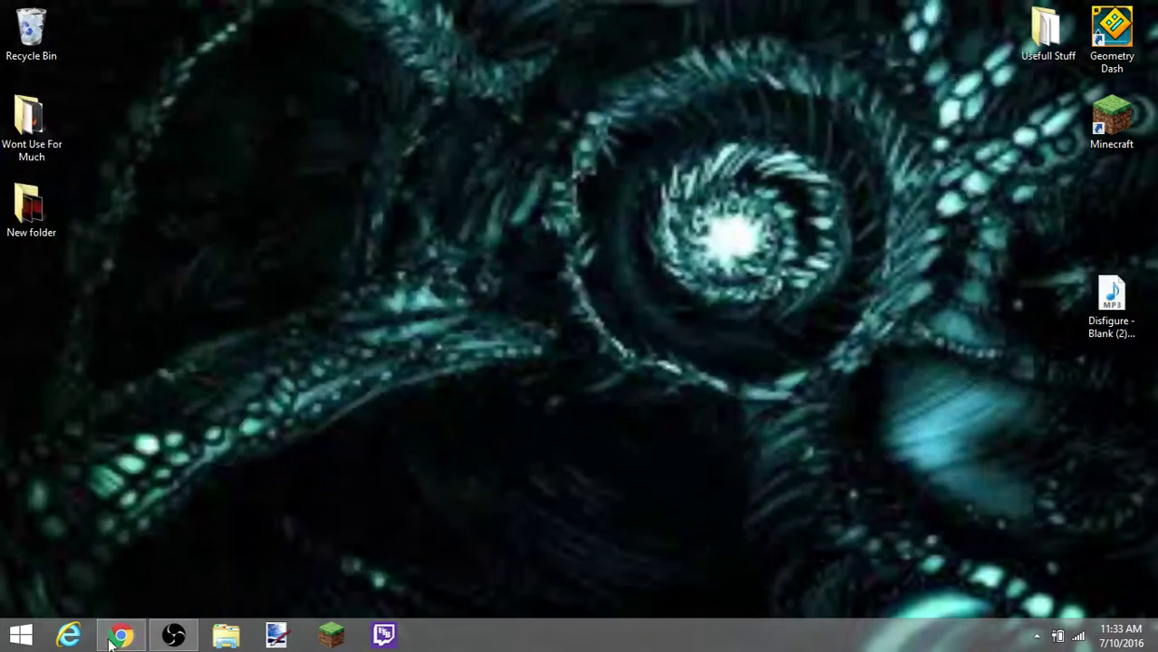
{"action": "left_click_drag", "start_coordinate": [1111, 299], "coordinate": [607, 290]}
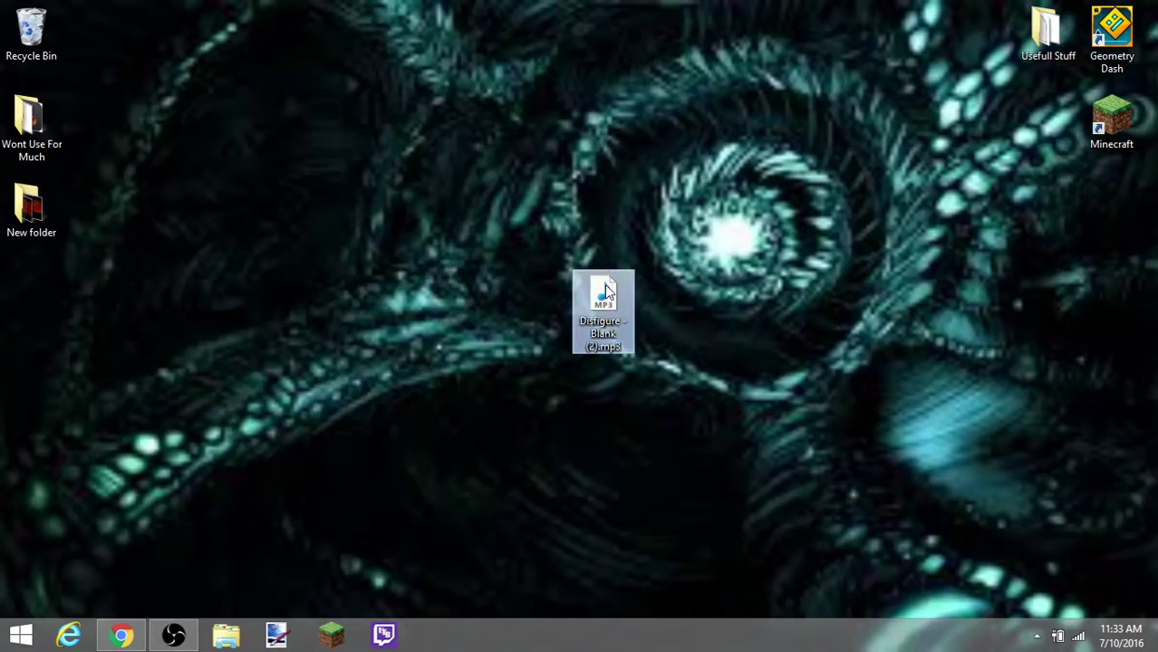
{"action": "left_click_drag", "start_coordinate": [591, 164], "coordinate": [573, 119]}
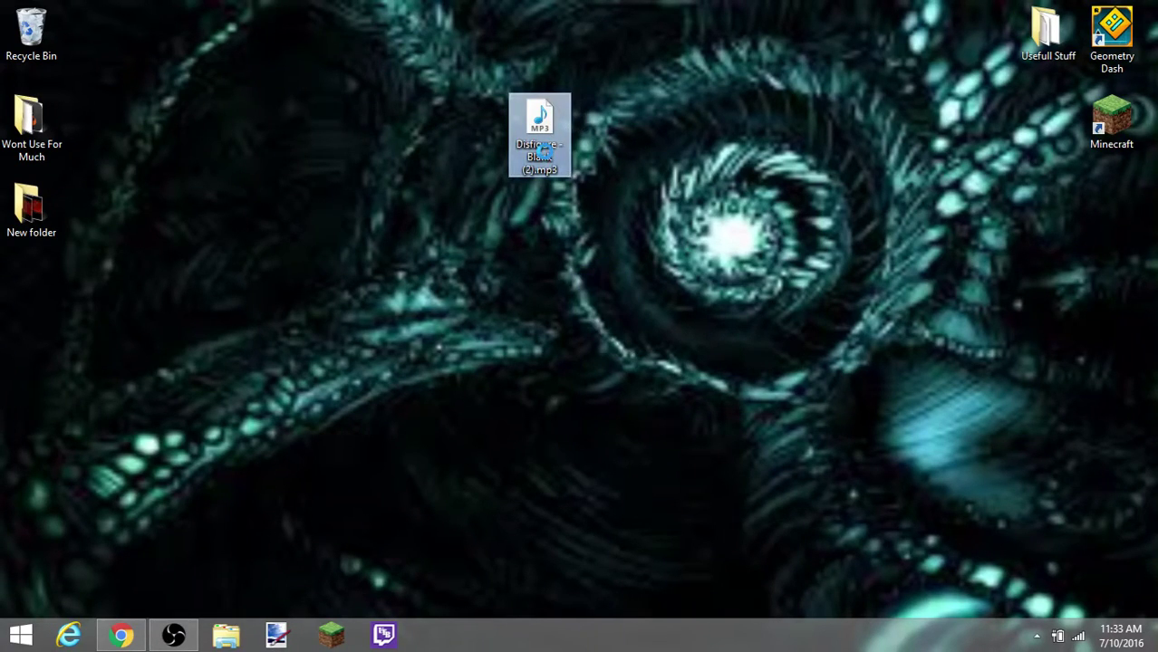
{"action": "right_click", "coordinate": [544, 150]}
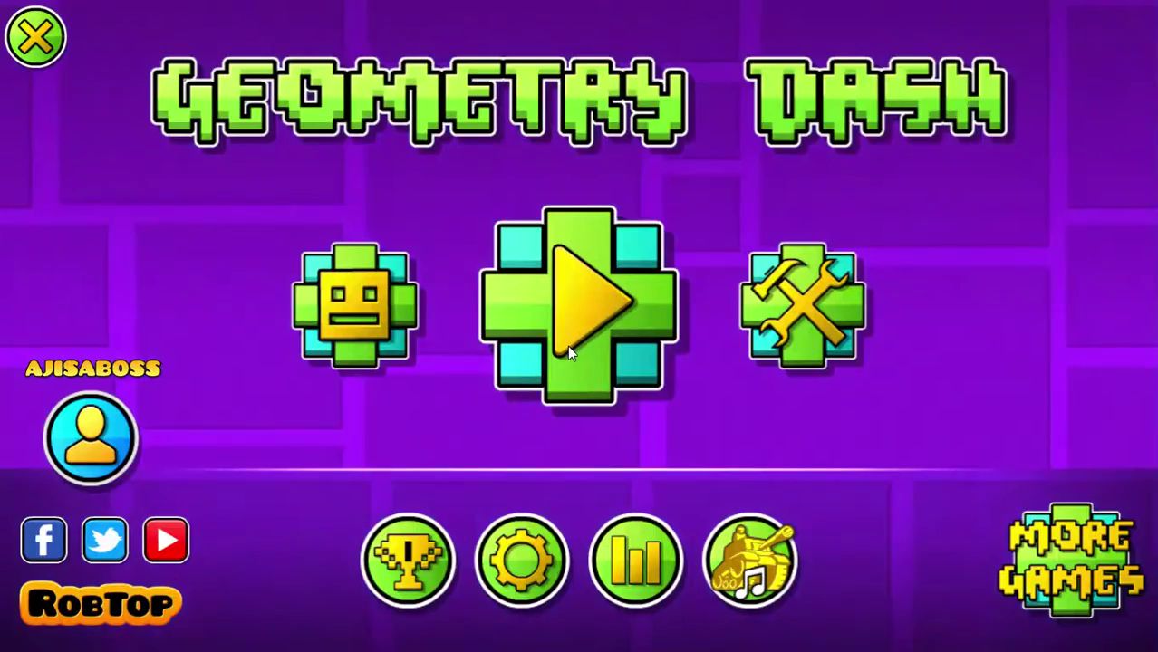
Start Stereo Madness in practice mode, jump once, then exit and quit Geometry Dash.
{"action": "left_click", "coordinate": [590, 300]}
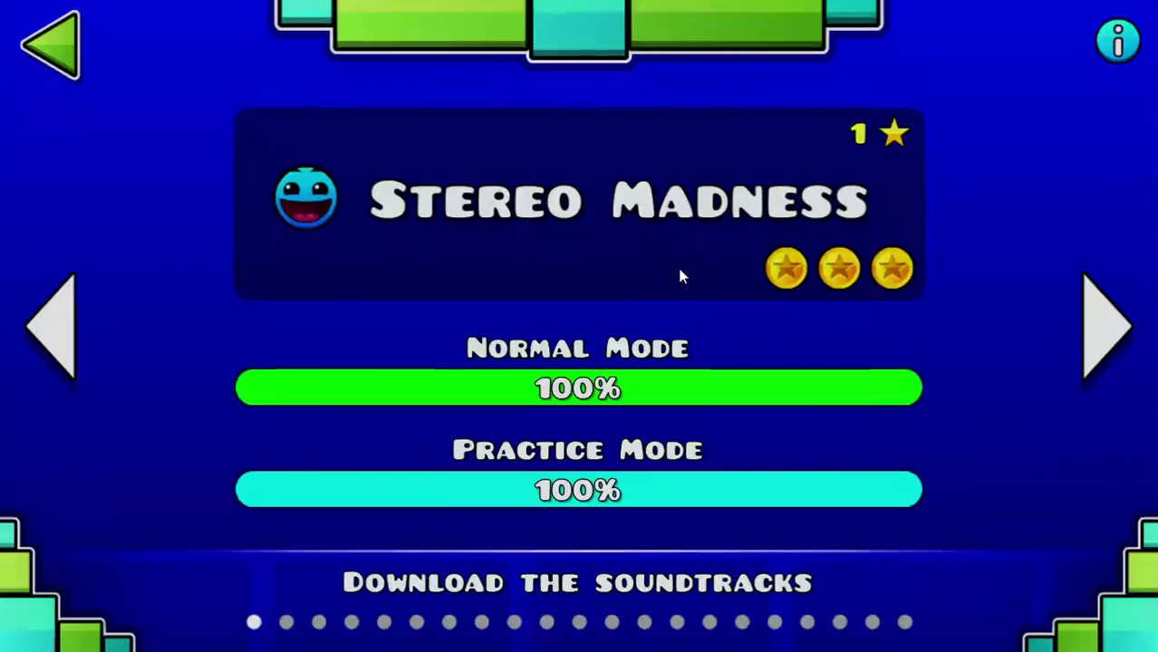
{"action": "left_click", "coordinate": [677, 262]}
{"action": "key", "text": "Escape"}
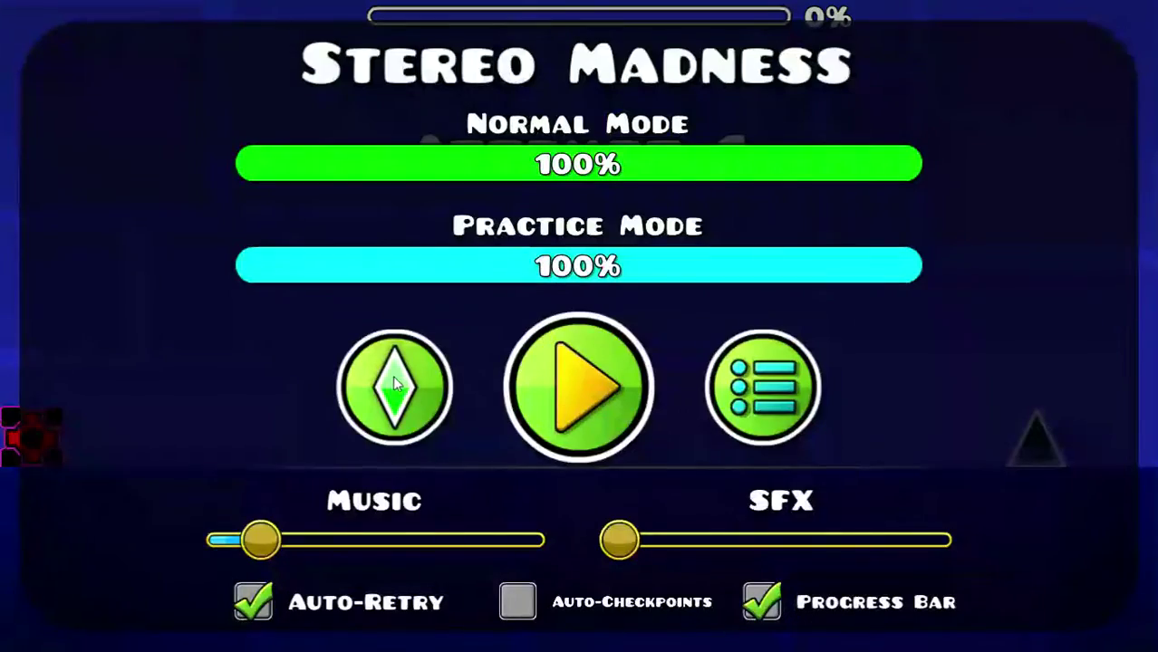
{"action": "left_click", "coordinate": [393, 375]}
{"action": "key", "text": "space"}
{"action": "key", "text": "Escape"}
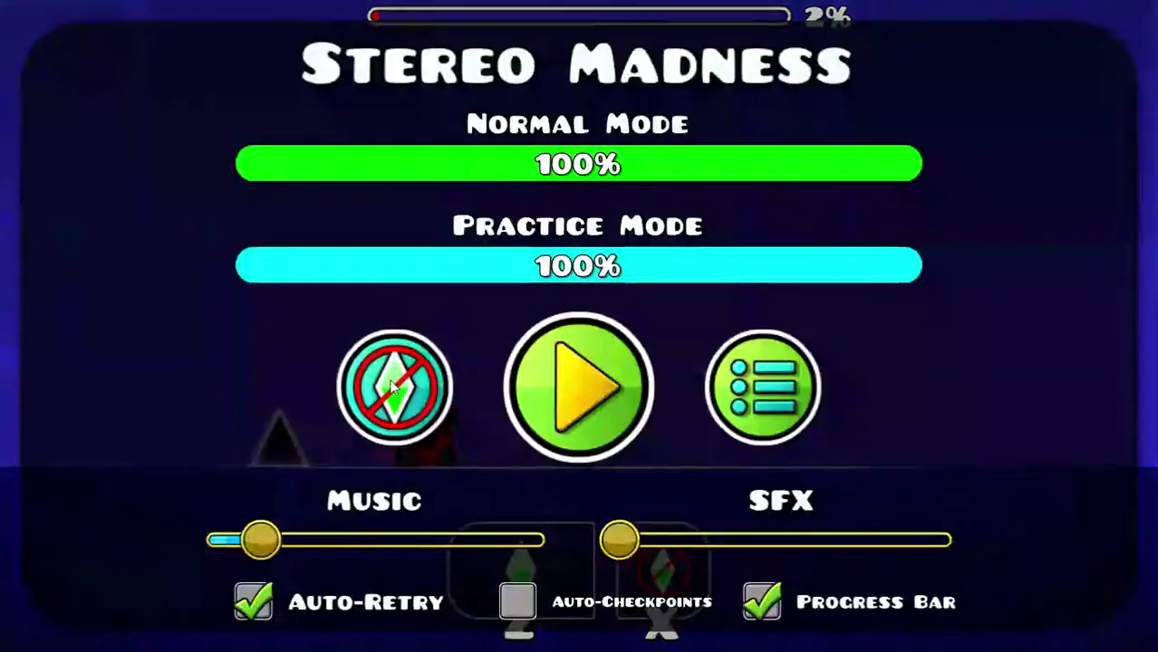
{"action": "key", "text": "Escape"}
{"action": "key", "text": "Escape"}
{"action": "key", "text": "Escape"}
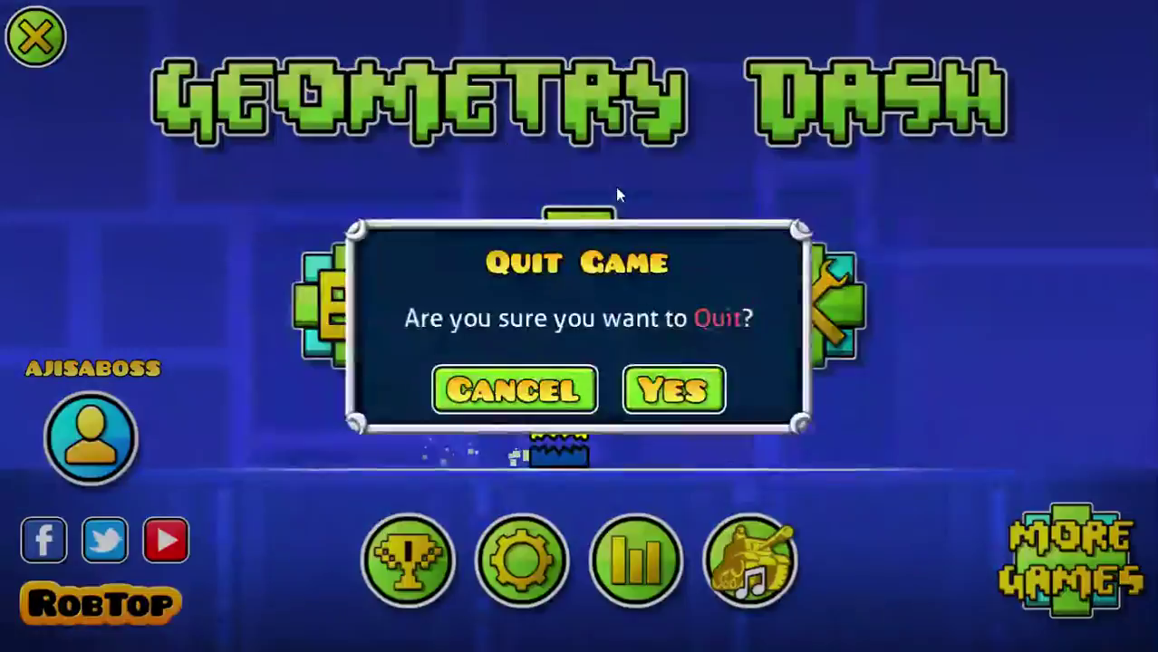
{"action": "left_click", "coordinate": [711, 384]}
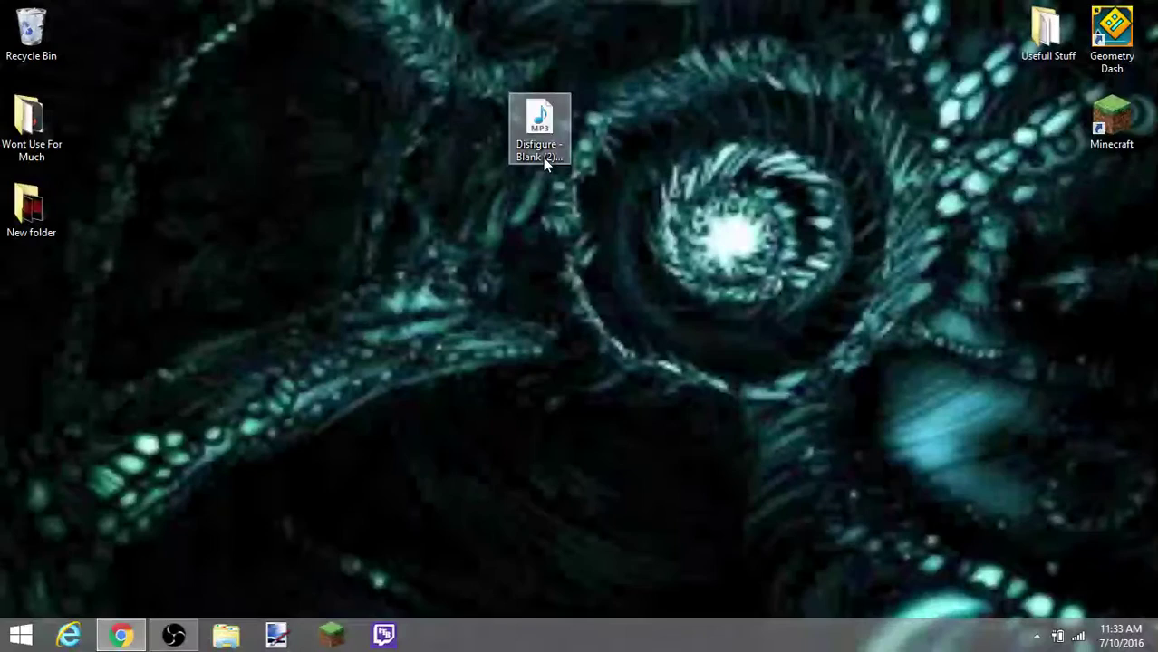
Rename the Disfigure - Blank (2).mp3 desktop file to menuLoop.
{"action": "right_click", "coordinate": [542, 157]}
{"action": "left_click", "coordinate": [605, 569]}
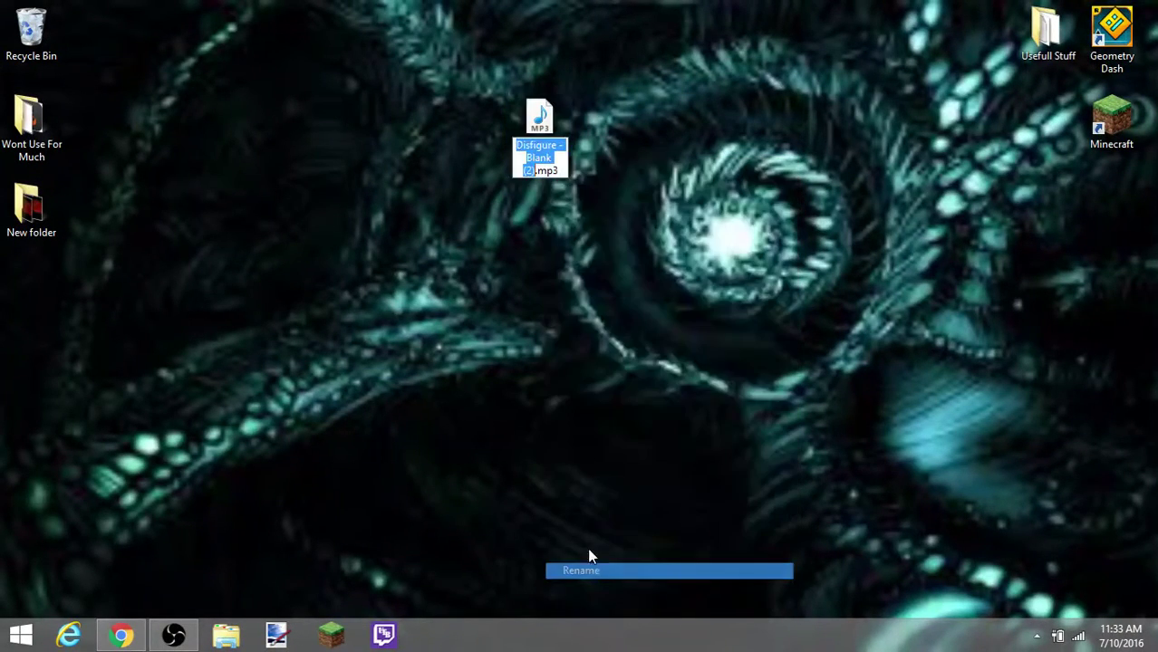
{"action": "type", "text": "men"}
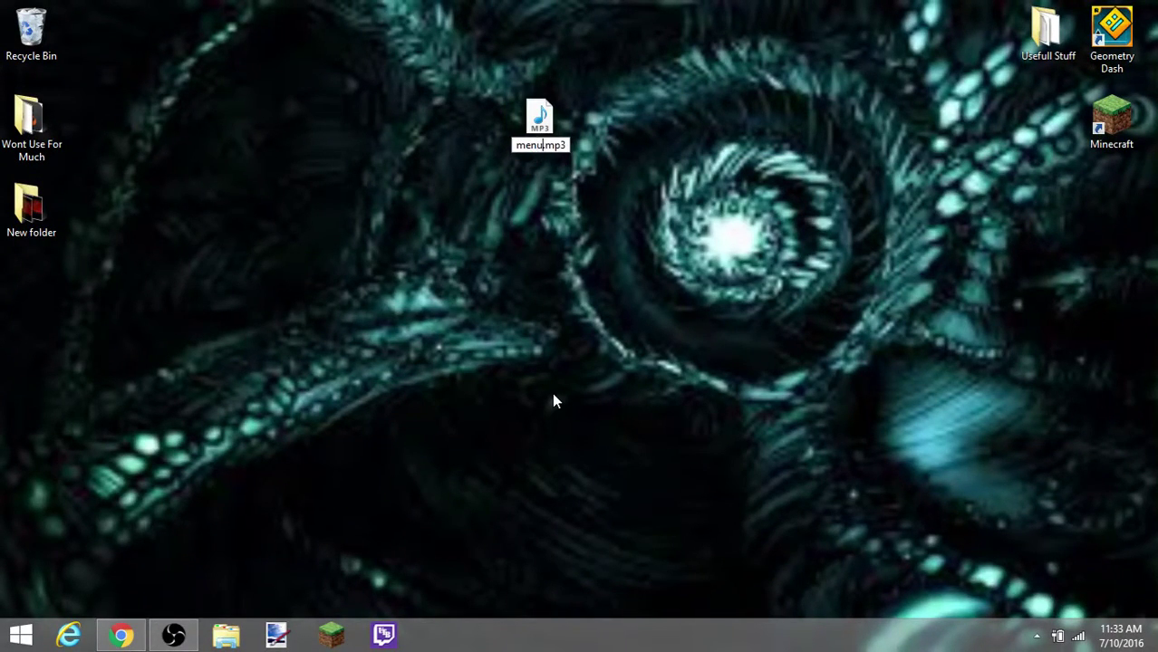
{"action": "type", "text": "uLoop"}
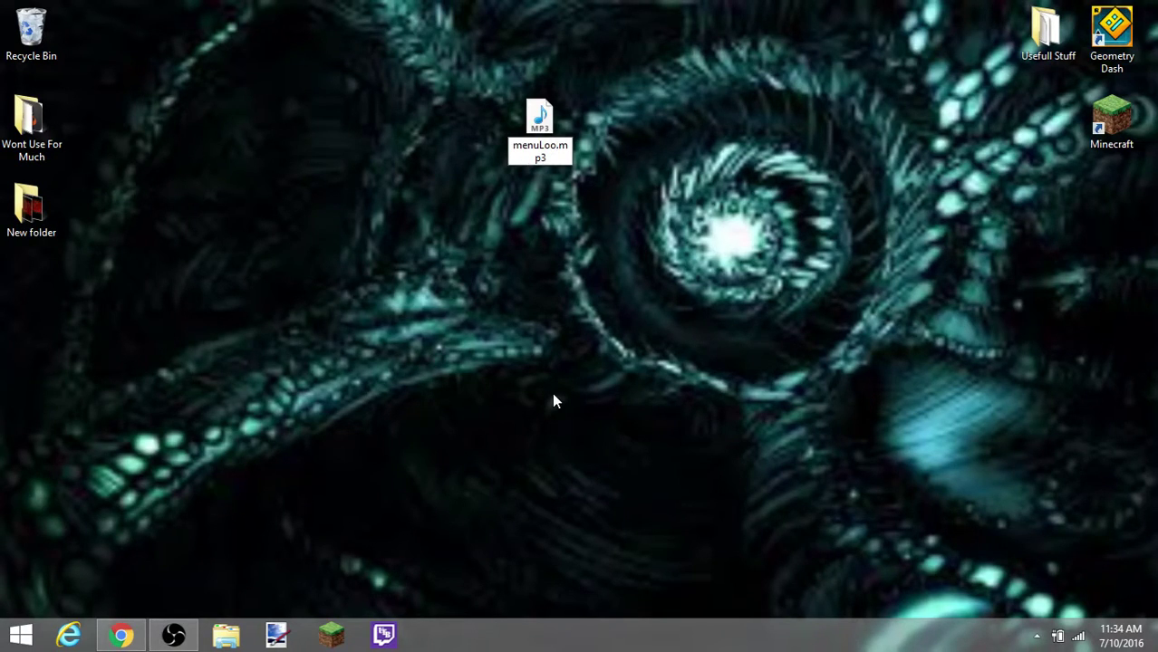
{"action": "key", "text": "Return"}
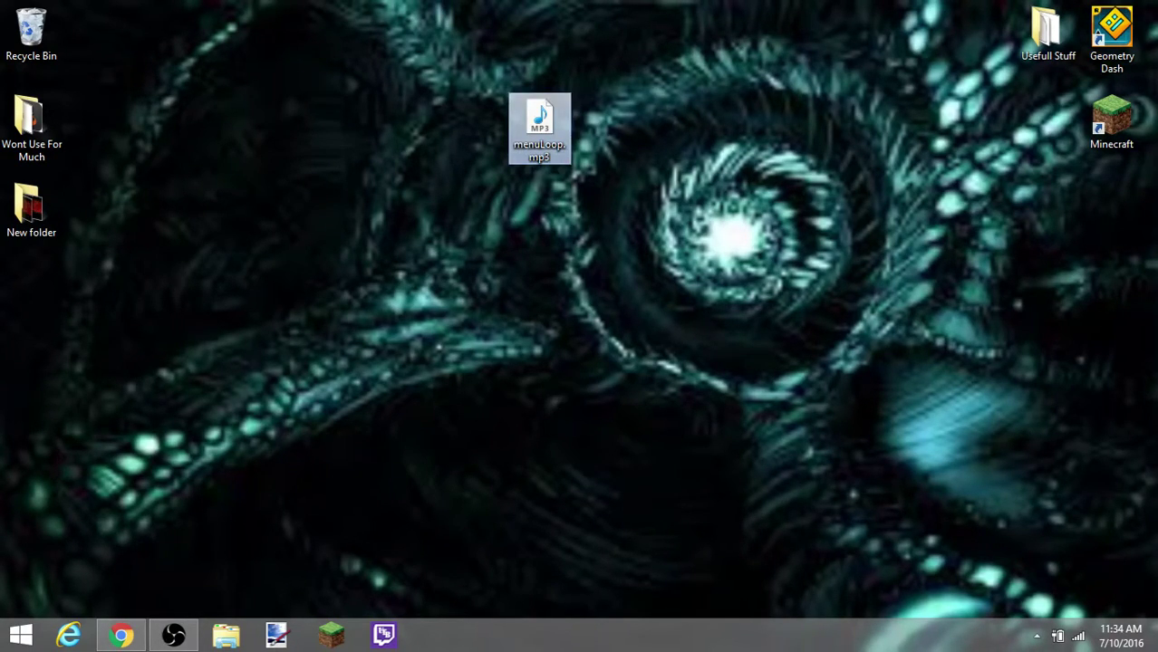
Open File Explorer and browse from This PC into C:\Program Files (x86).
{"action": "left_click", "coordinate": [234, 639]}
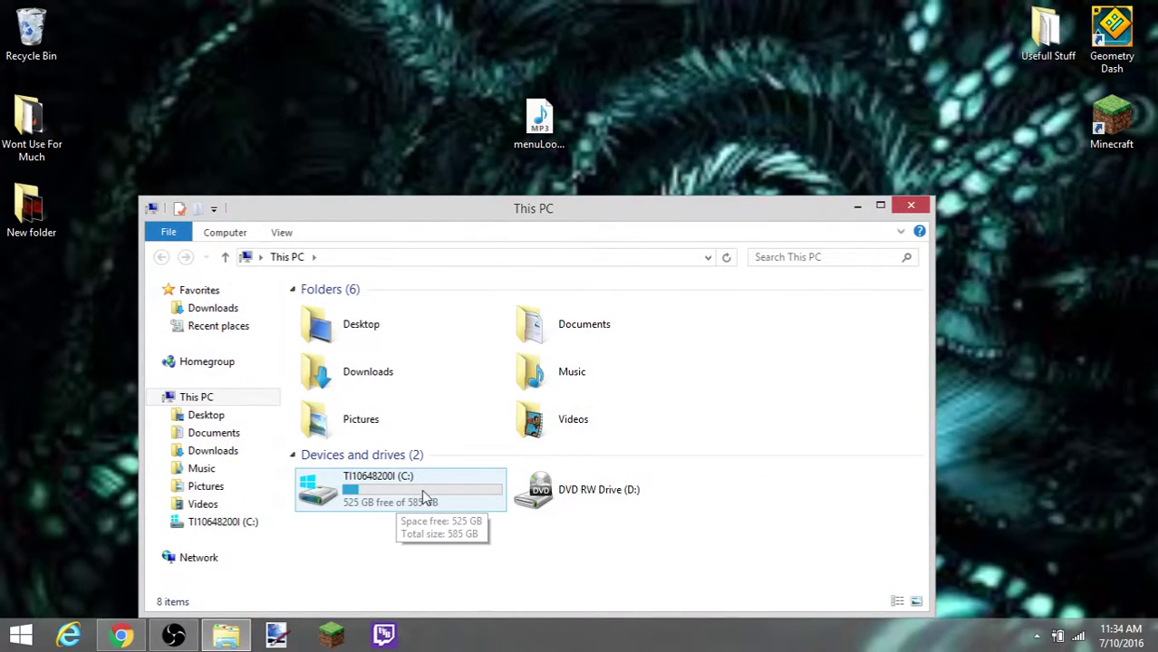
{"action": "double_click", "coordinate": [332, 509]}
{"action": "scroll", "coordinate": [430, 451], "scroll_direction": "down", "scroll_amount": 5}
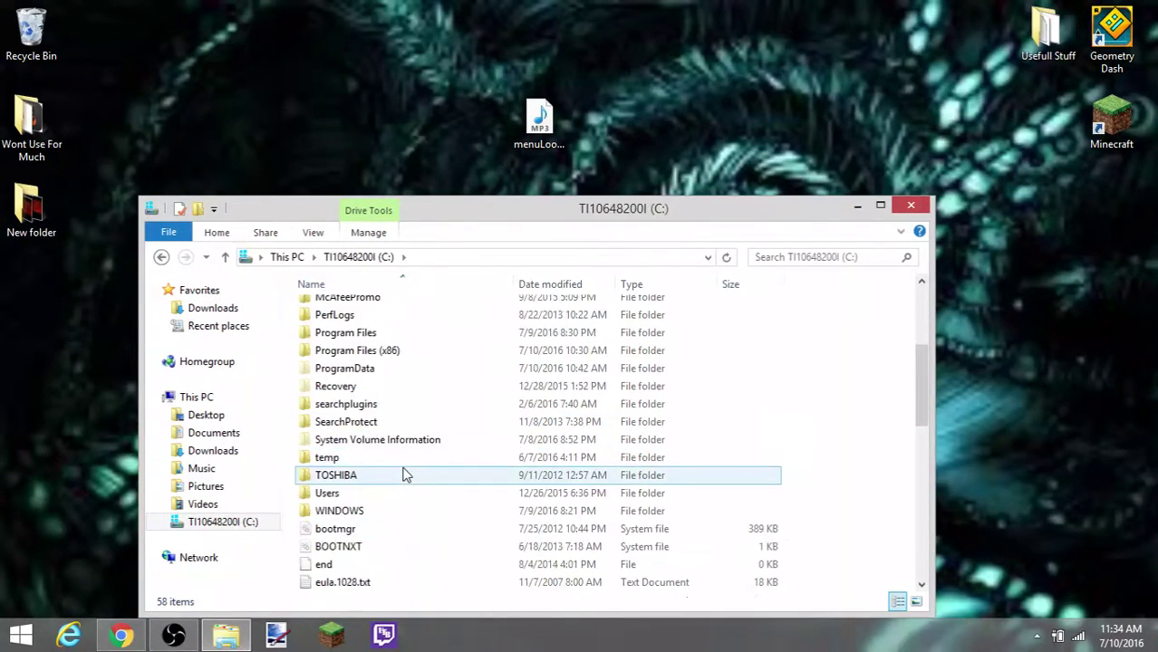
{"action": "scroll", "coordinate": [408, 414], "scroll_direction": "up", "scroll_amount": 1}
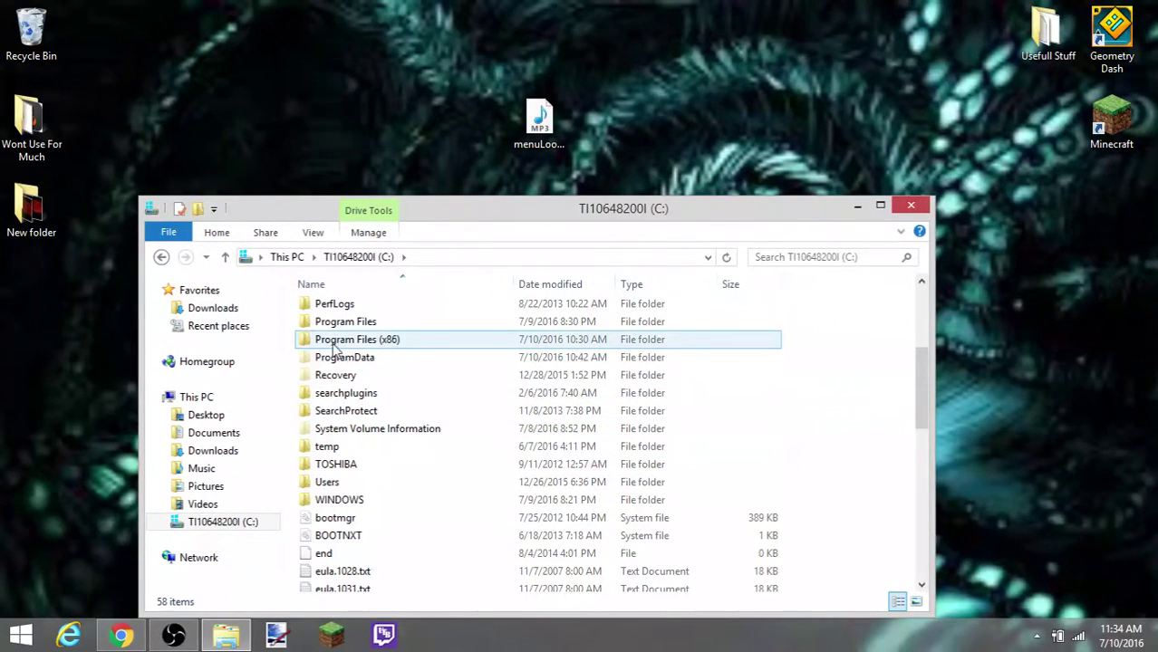
{"action": "double_click", "coordinate": [440, 342]}
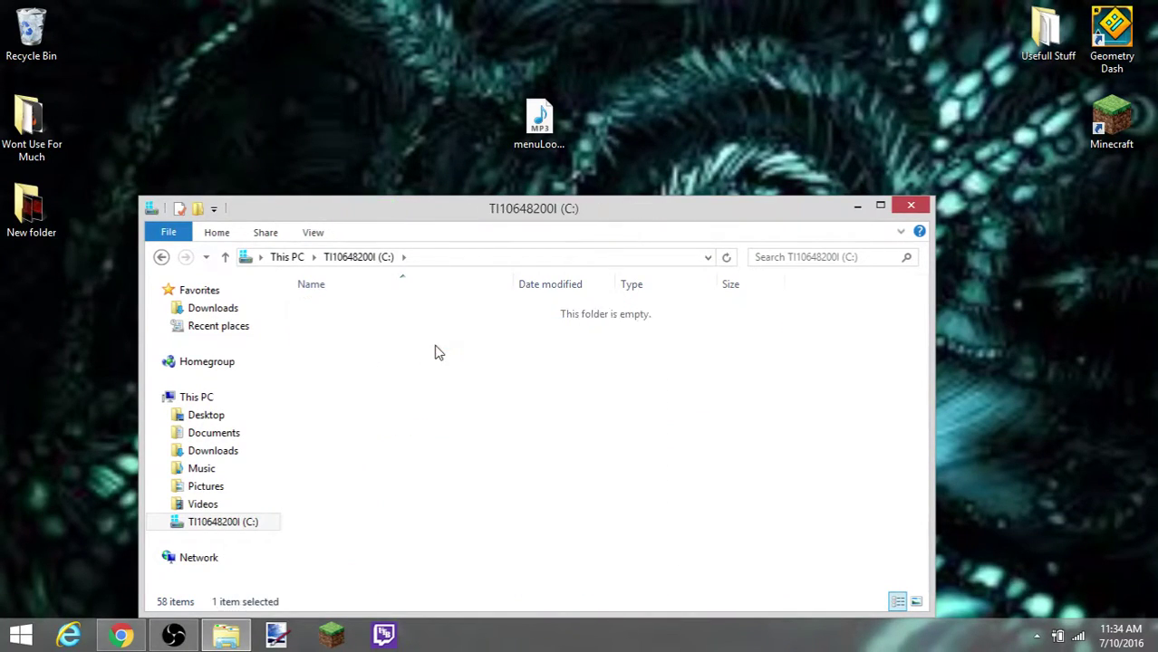
Navigate through Steam, steamapps and common into the Geometry Dash folder.
{"action": "scroll", "coordinate": [416, 326], "scroll_direction": "down", "scroll_amount": 4}
{"action": "scroll", "coordinate": [409, 371], "scroll_direction": "down", "scroll_amount": 7}
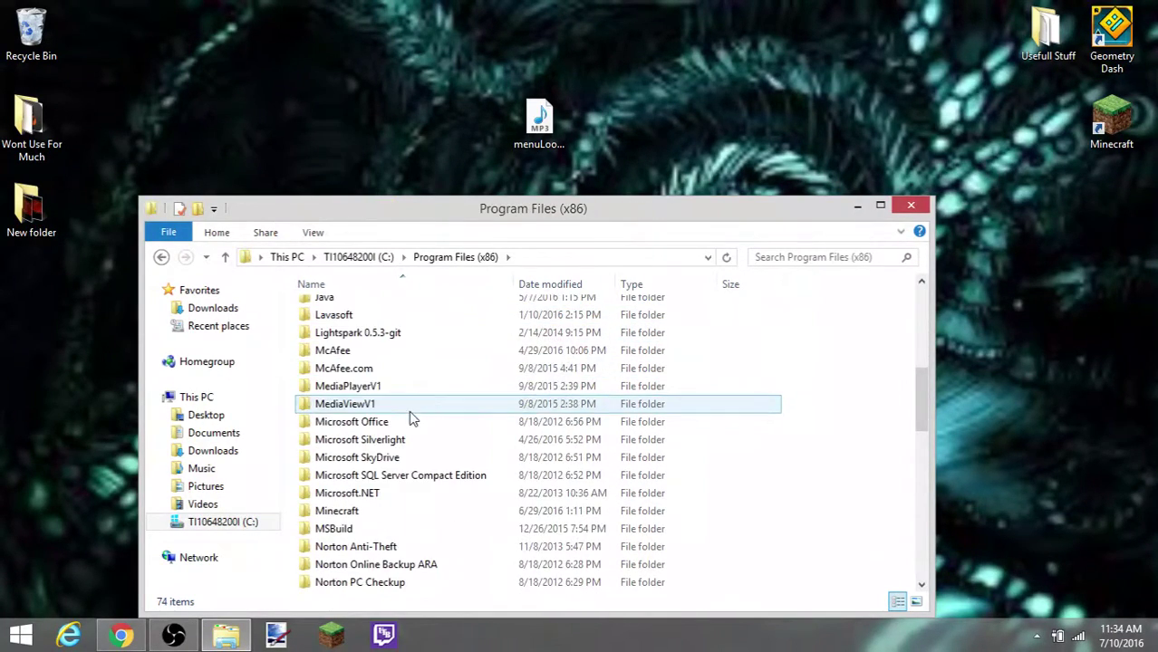
{"action": "scroll", "coordinate": [381, 453], "scroll_direction": "down", "scroll_amount": 1}
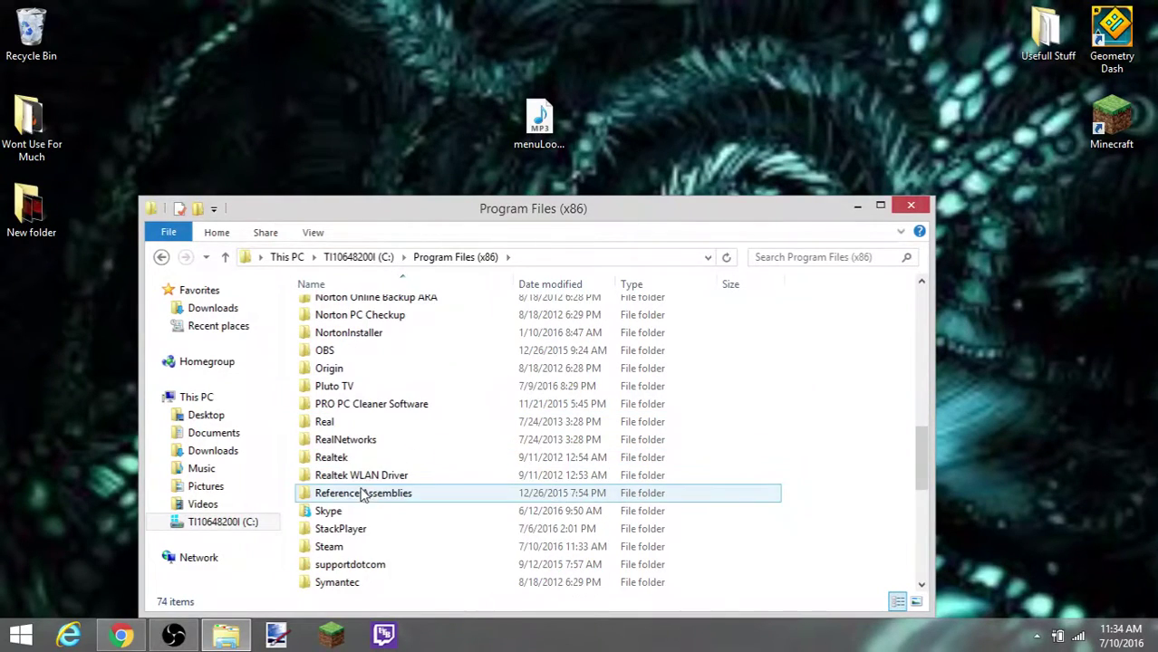
{"action": "double_click", "coordinate": [354, 548]}
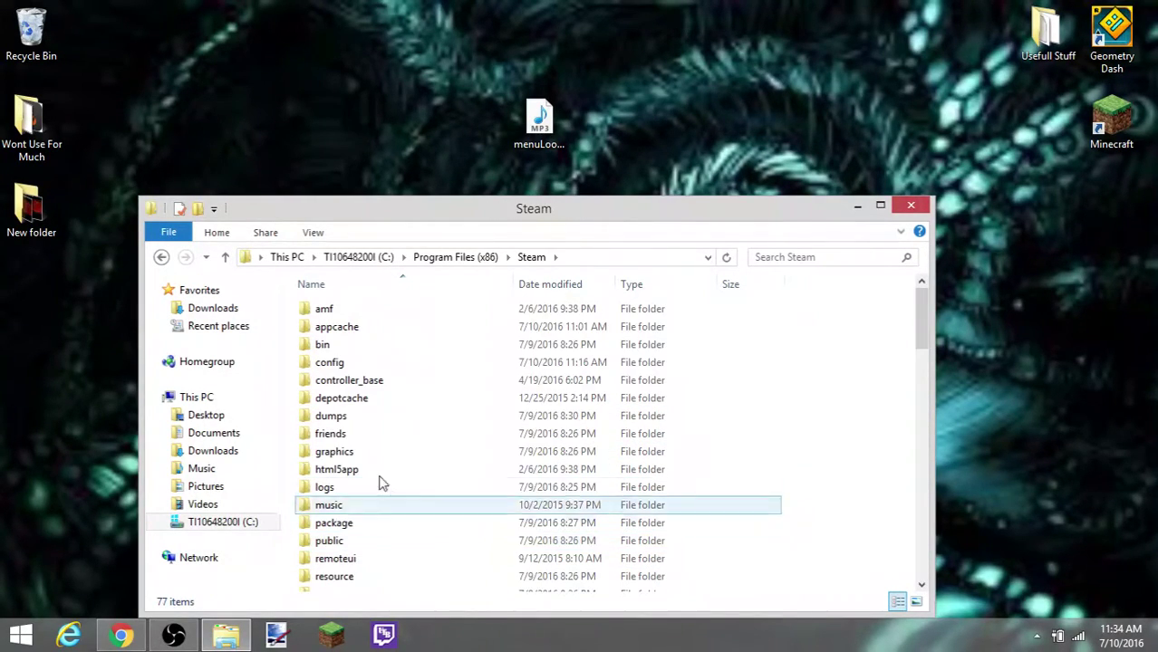
{"action": "scroll", "coordinate": [367, 348], "scroll_direction": "down", "scroll_amount": 3}
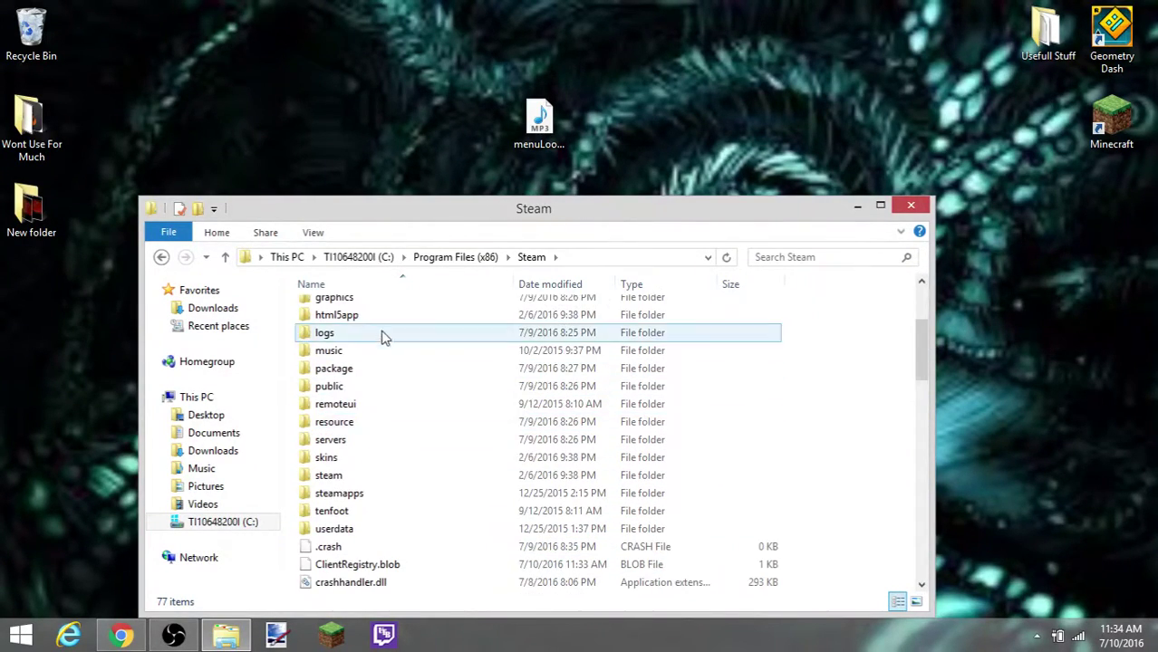
{"action": "double_click", "coordinate": [380, 495]}
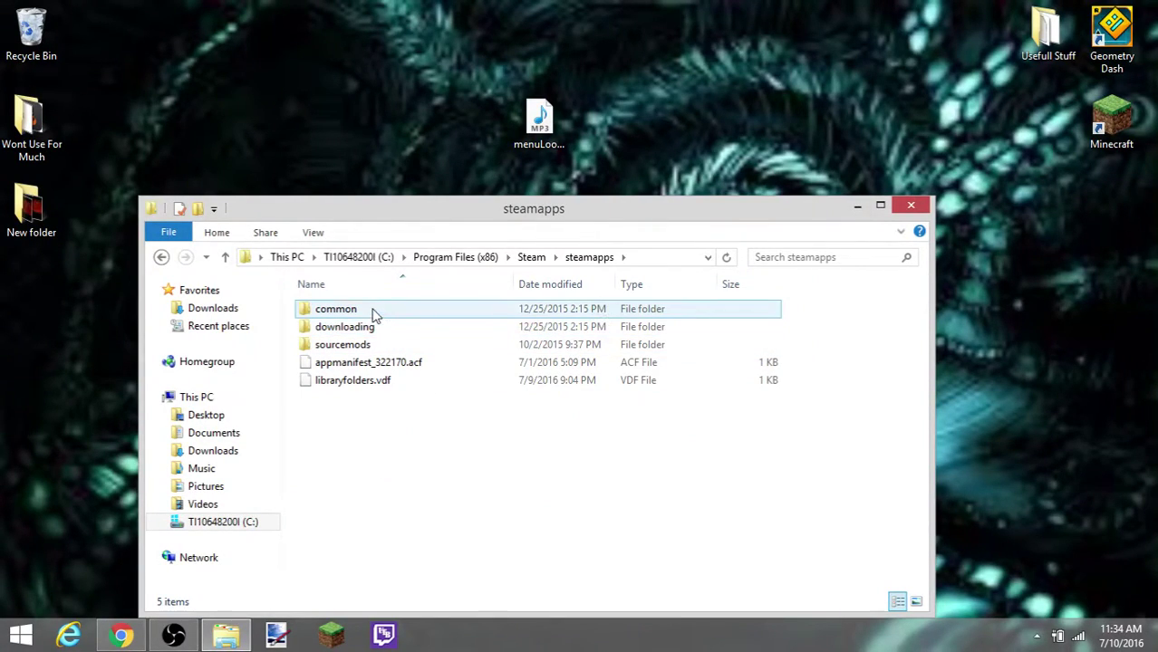
{"action": "double_click", "coordinate": [376, 311]}
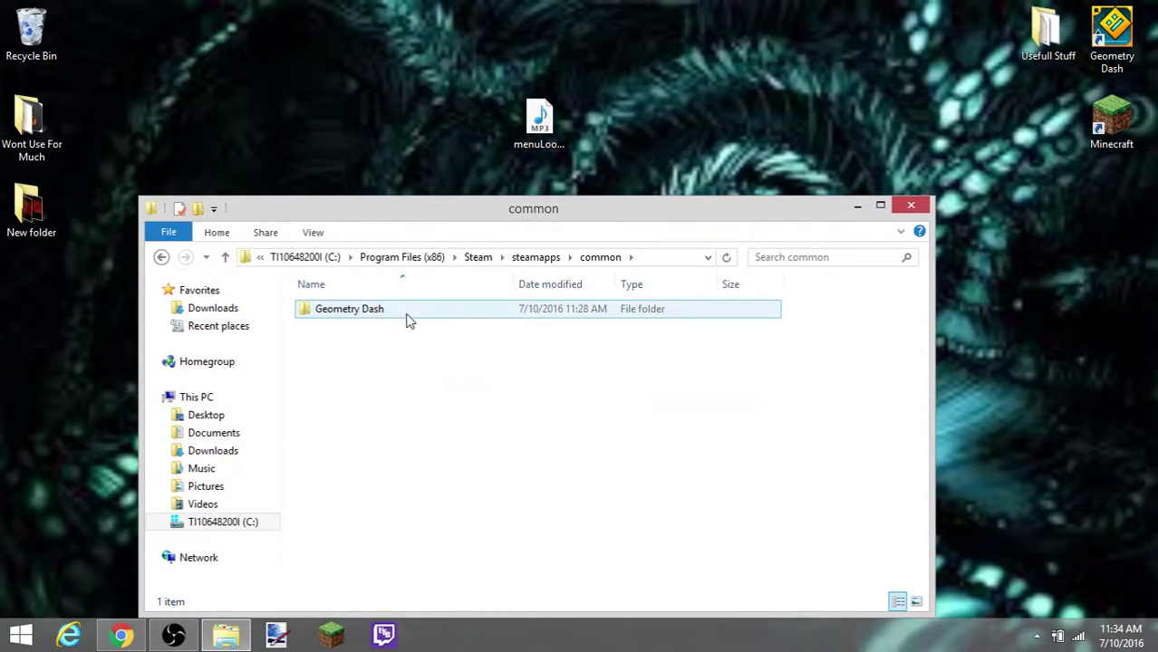
{"action": "double_click", "coordinate": [407, 313]}
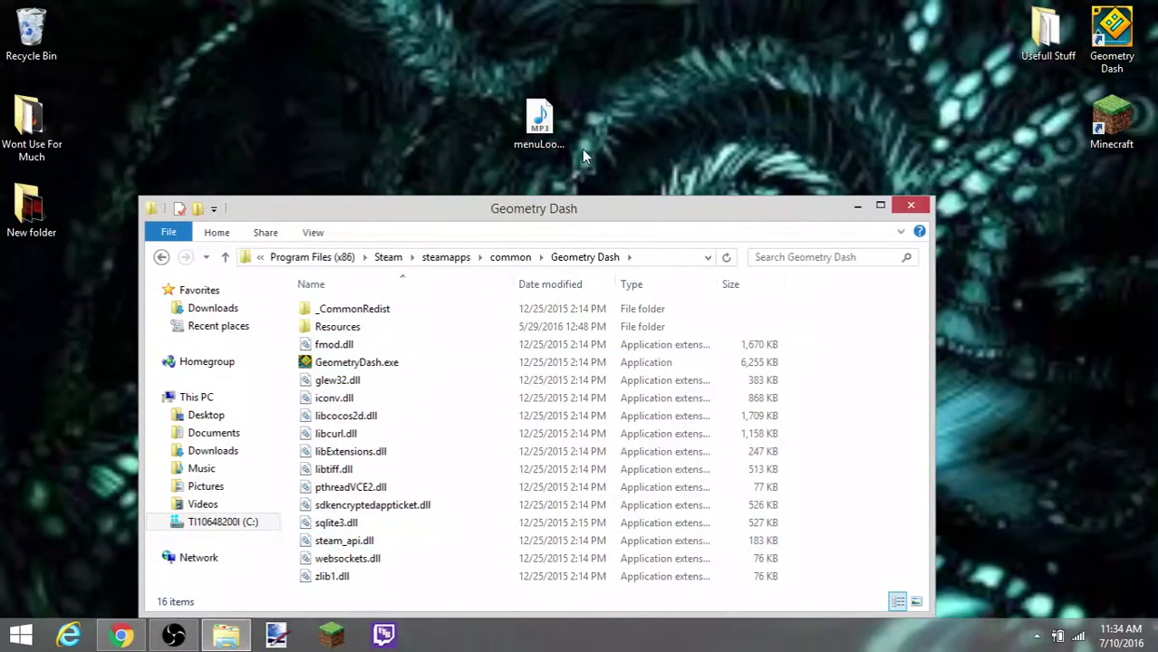
Drag menuLoop.mp3 from the desktop into the Geometry Dash folder, then quit the launched game.
{"action": "left_click_drag", "start_coordinate": [539, 122], "coordinate": [385, 481]}
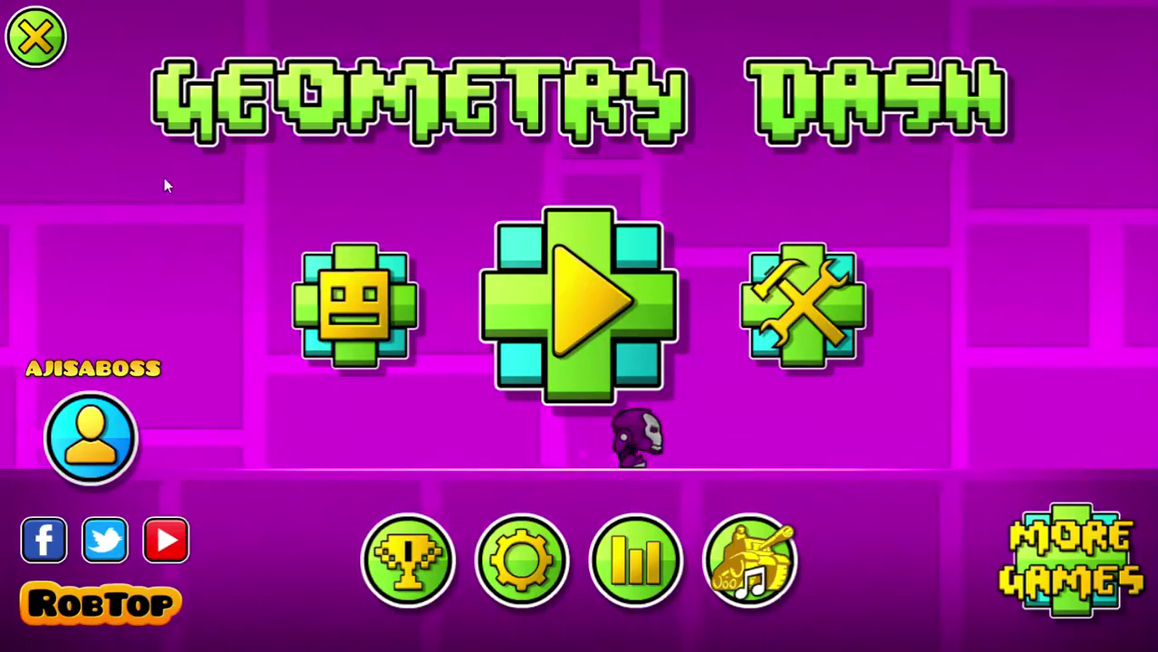
{"action": "left_click", "coordinate": [36, 36]}
{"action": "left_click", "coordinate": [699, 398]}
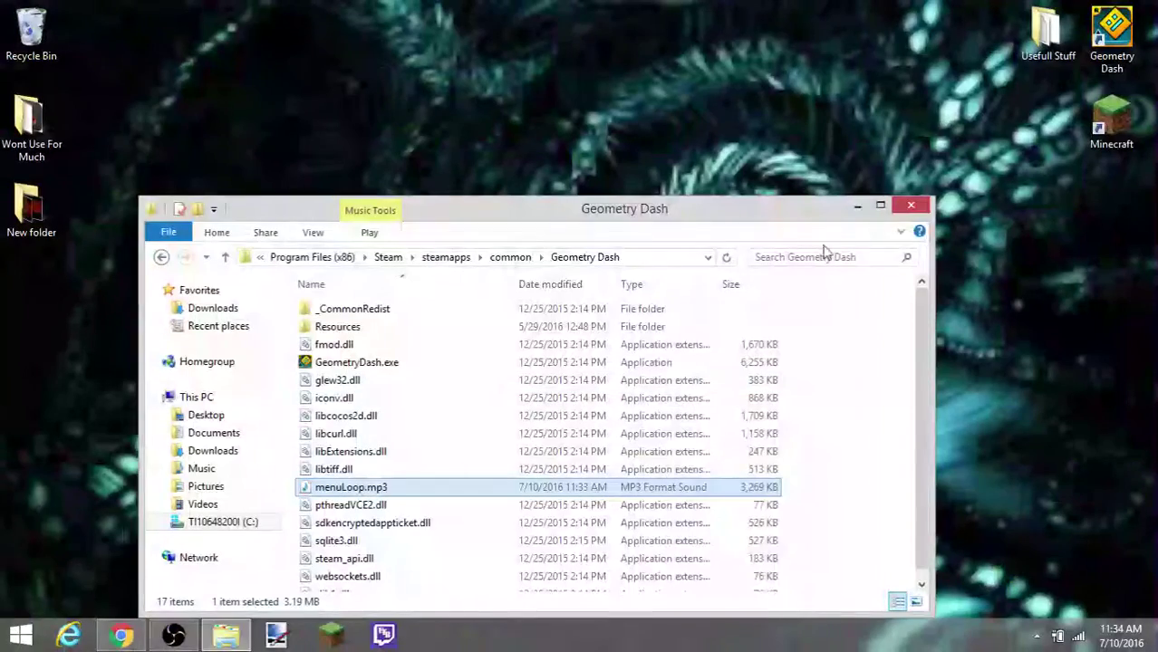
Move menuLoop.mp3 to the desktop, rename it StayInsideMe, and drop it into the Geometry Dash folder.
{"action": "left_click_drag", "start_coordinate": [370, 494], "coordinate": [546, 128]}
{"action": "right_click", "coordinate": [549, 63]}
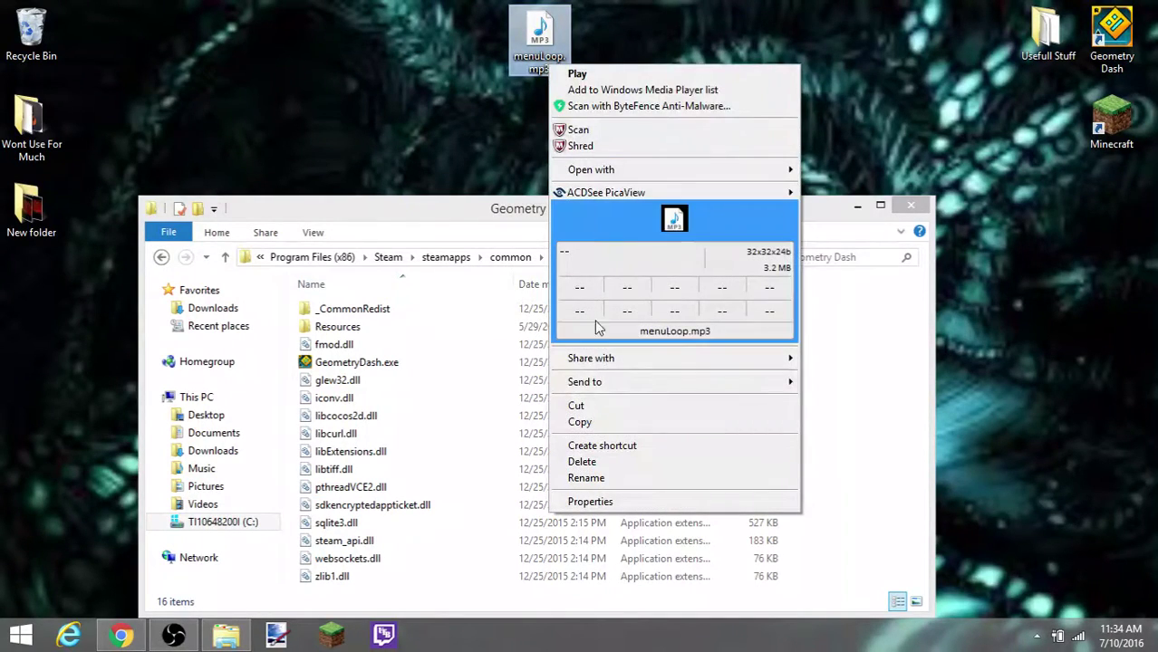
{"action": "left_click", "coordinate": [610, 478]}
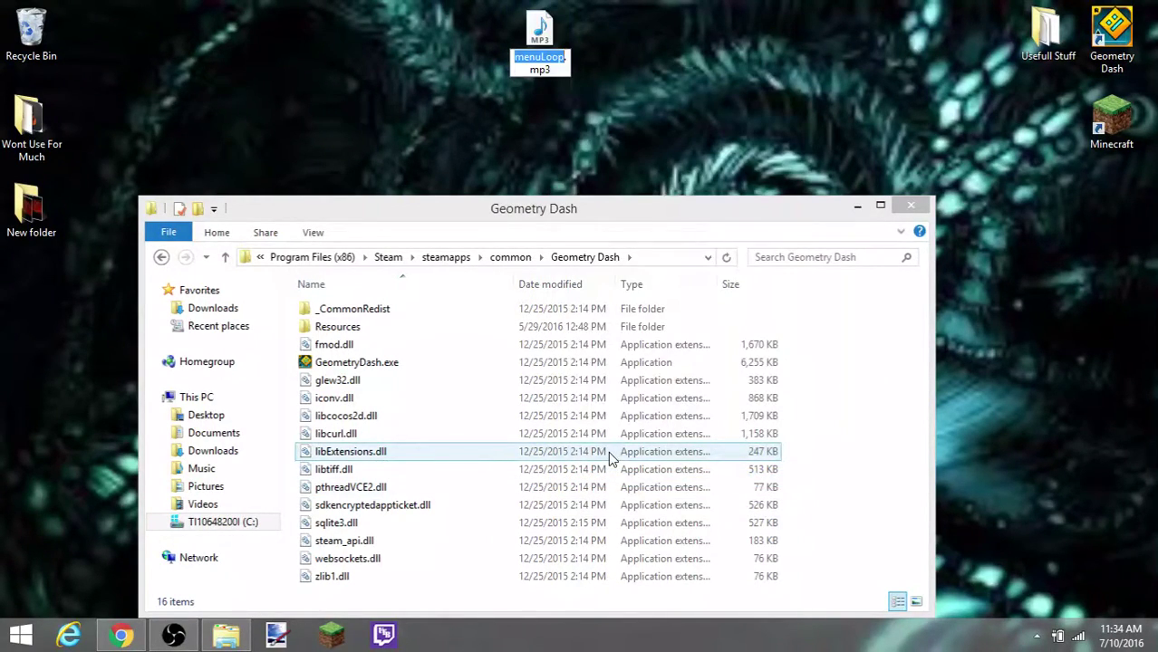
{"action": "type", "text": "Stay"}
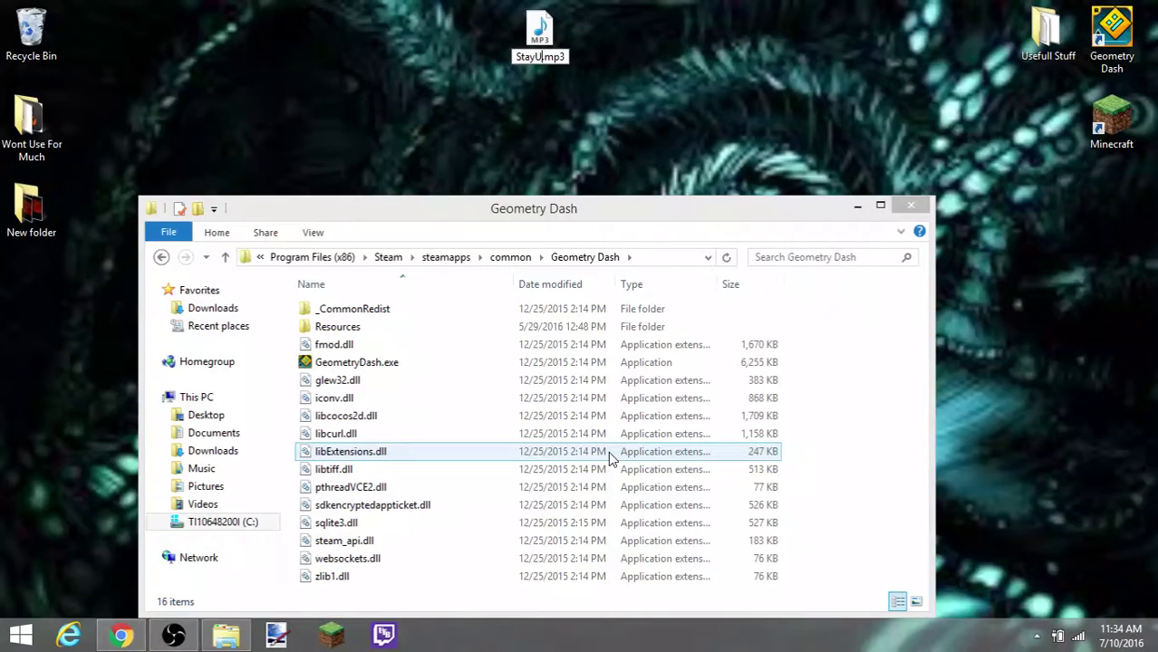
{"action": "type", "text": "U"}
{"action": "key", "text": "BackSpace"}
{"action": "type", "text": "Inside"}
{"action": "type", "text": "Me"}
{"action": "key", "text": "Return"}
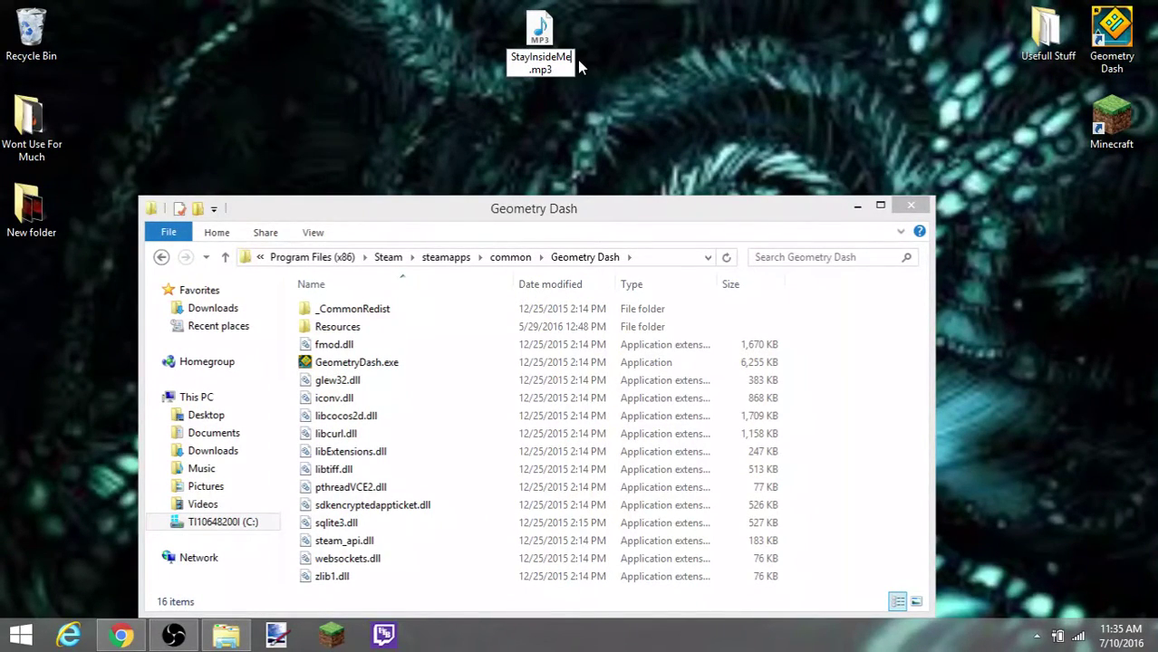
{"action": "left_click_drag", "start_coordinate": [540, 41], "coordinate": [623, 386]}
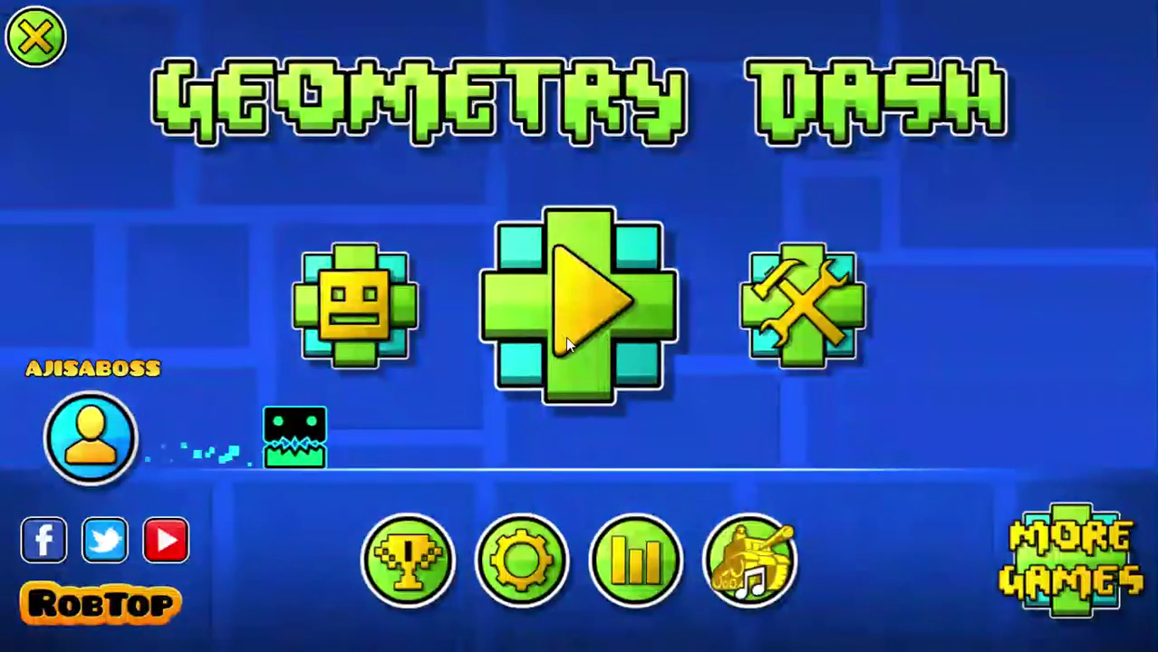
Play Stereo Madness in practice mode, jumping spikes and placing a checkpoint, then exit to the main menu.
{"action": "left_click", "coordinate": [595, 377]}
{"action": "left_click", "coordinate": [579, 207]}
{"action": "key", "text": "Escape"}
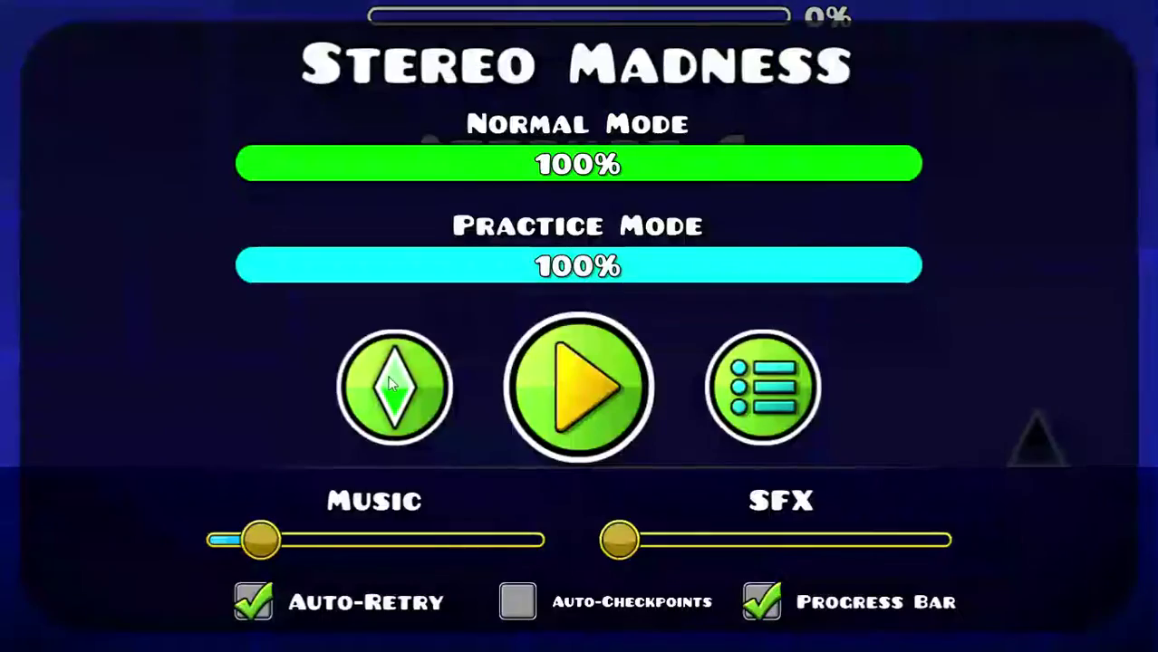
{"action": "left_click", "coordinate": [395, 386]}
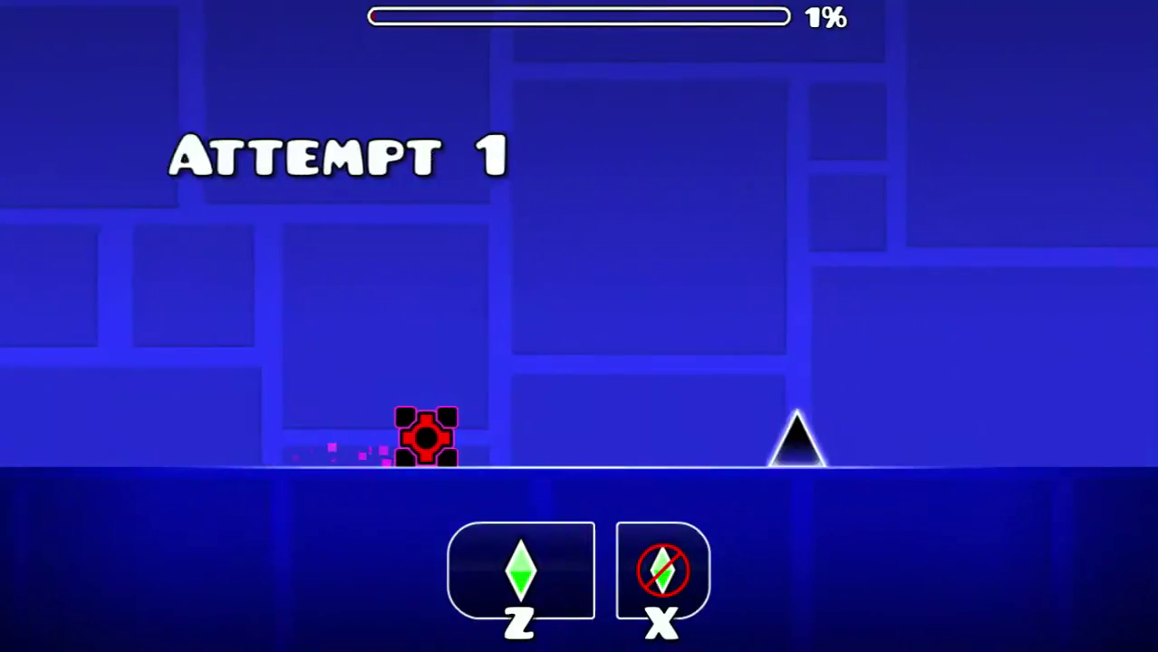
{"action": "key", "text": "space"}
{"action": "key", "text": "z"}
{"action": "key", "text": "space"}
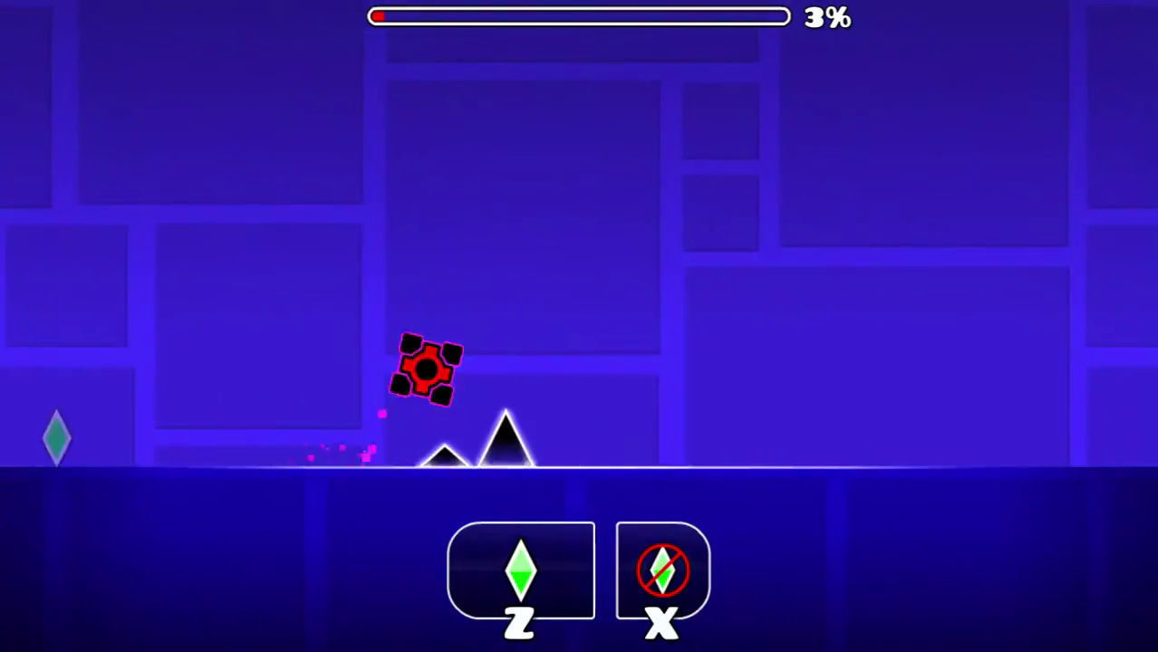
{"action": "key", "text": "Escape"}
{"action": "key", "text": "Escape"}
{"action": "left_click", "coordinate": [36, 42]}
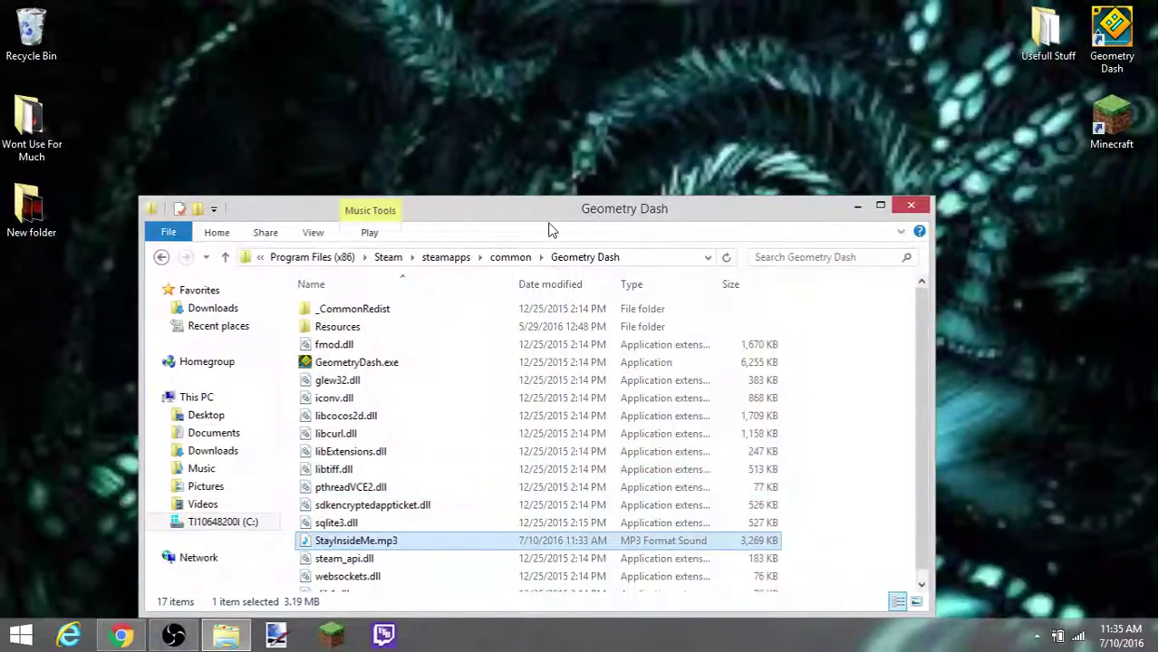
Move the Geometry Dash folder window higher, then close it to reveal the desktop.
{"action": "left_click_drag", "start_coordinate": [621, 219], "coordinate": [614, 56]}
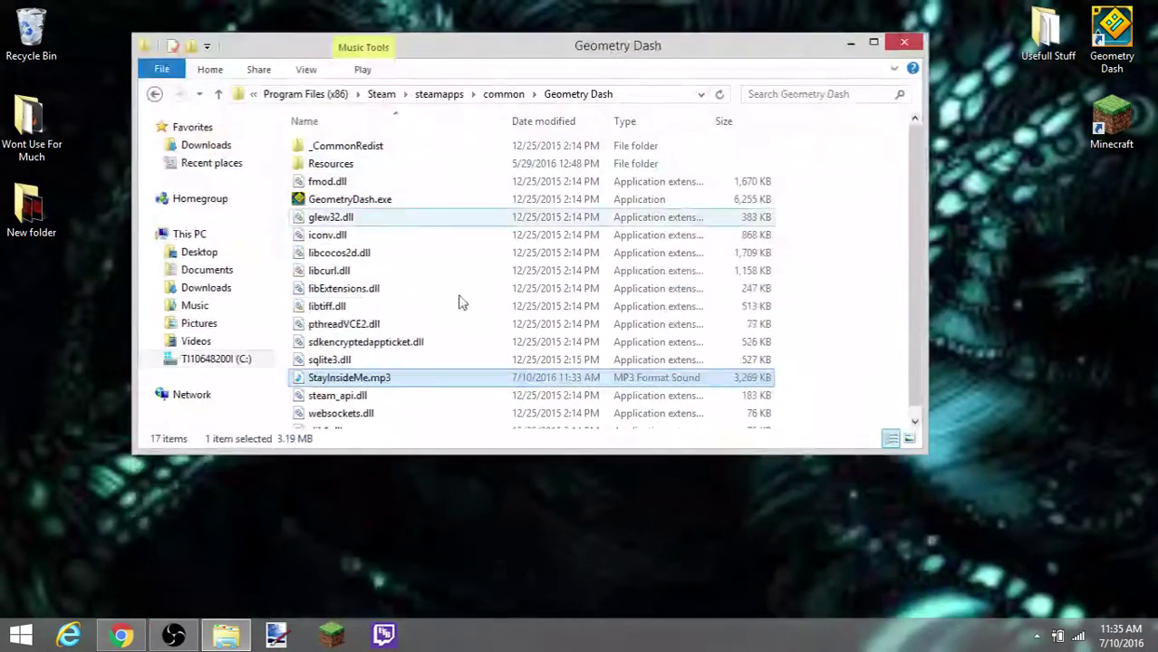
{"action": "left_click", "coordinate": [918, 42]}
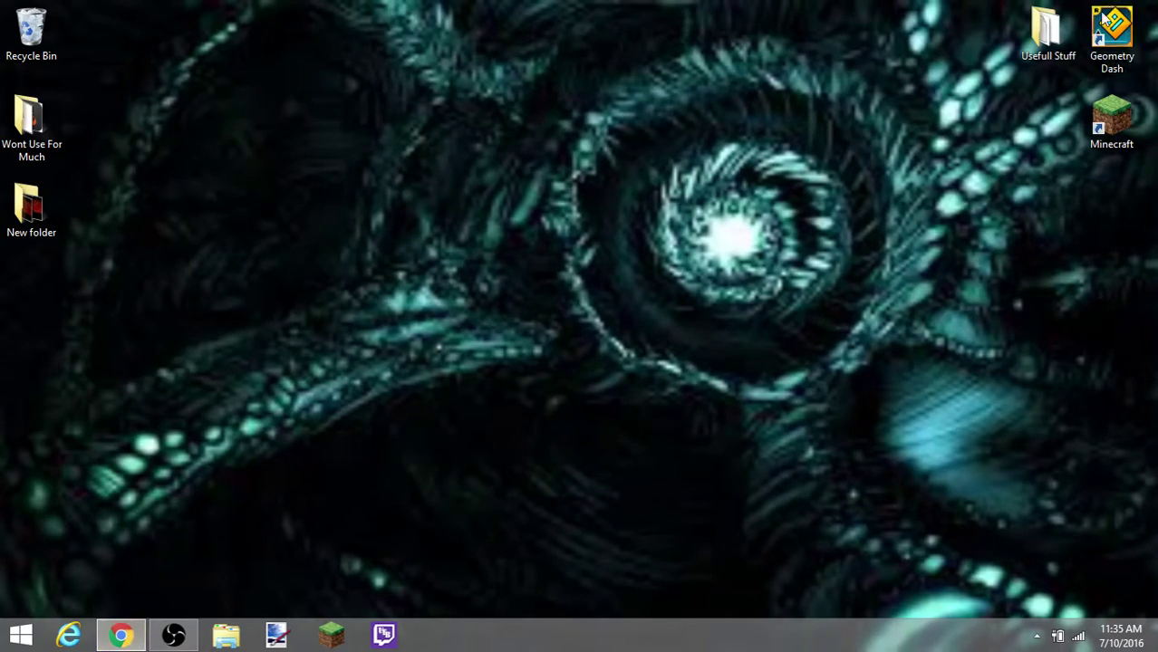
Restore Chrome from the taskbar and close the Disfigure - Blank video tab.
{"action": "left_click", "coordinate": [127, 641]}
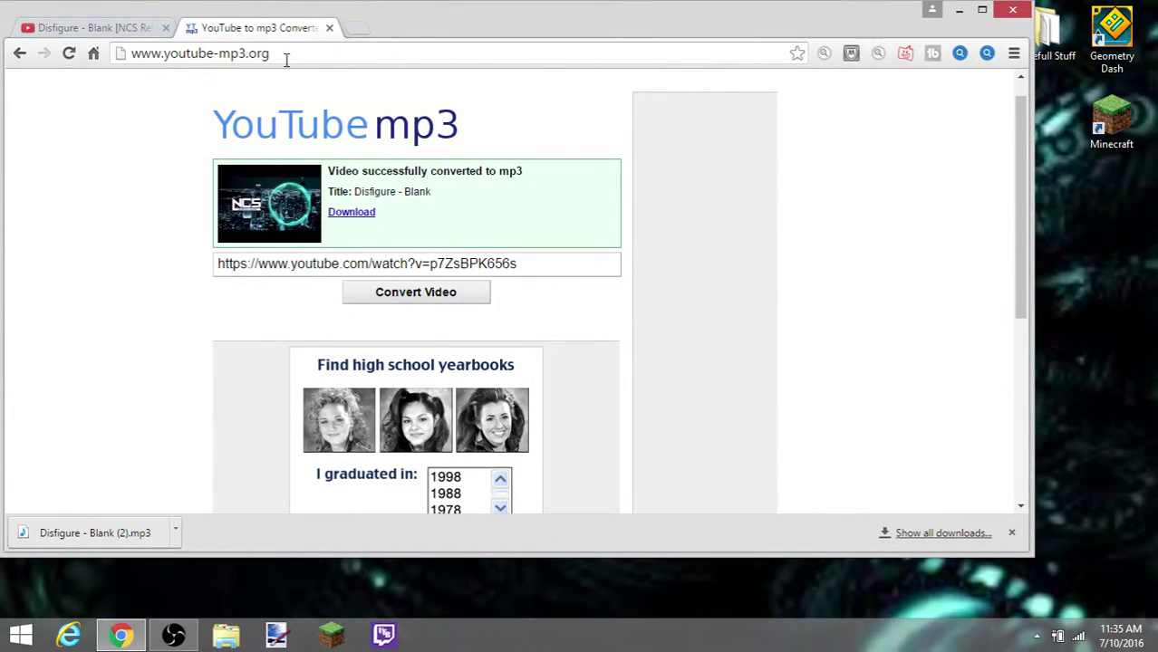
{"action": "left_click_drag", "start_coordinate": [286, 54], "coordinate": [38, 40]}
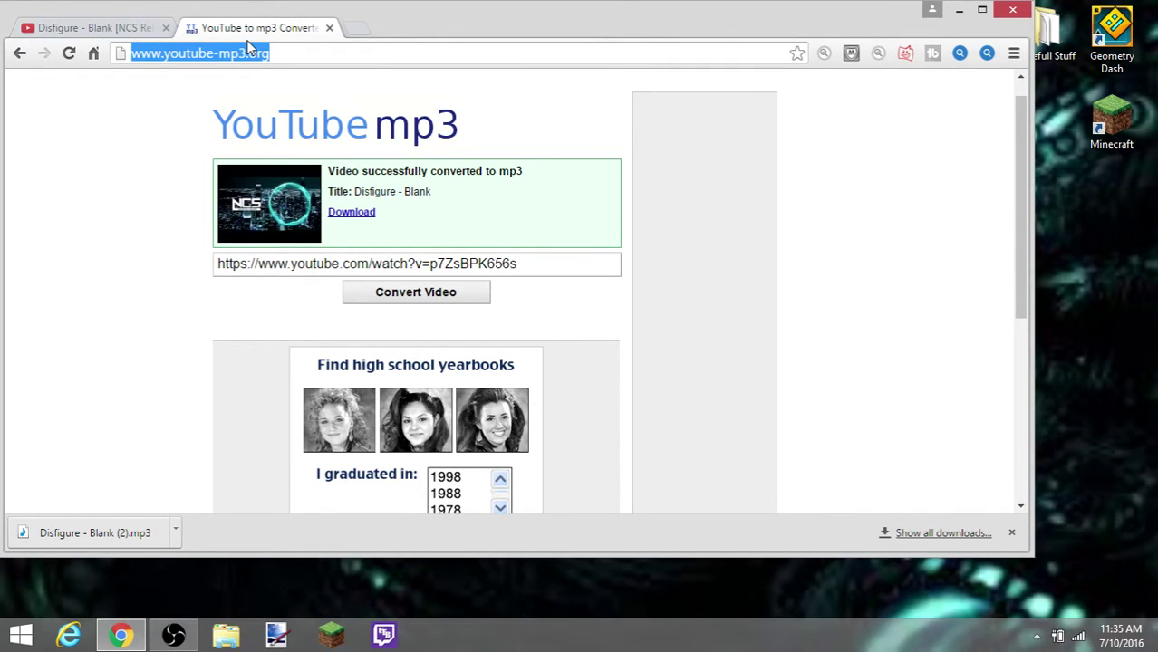
{"action": "left_click", "coordinate": [166, 29]}
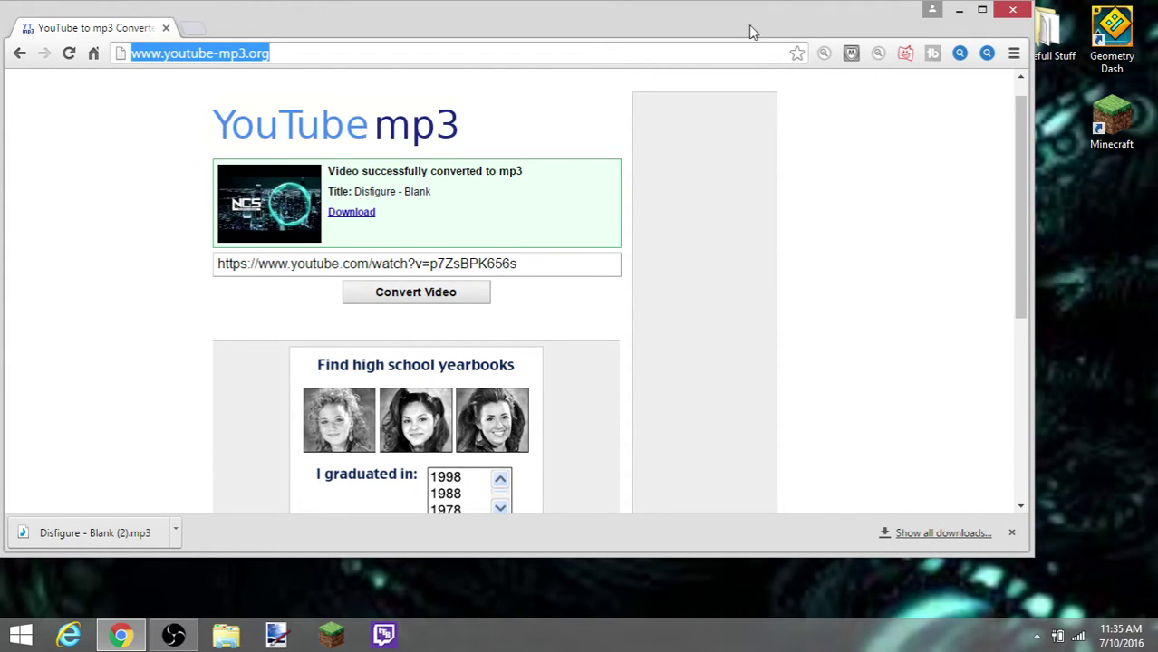
Minimize the browser with Win+D so only the Windows desktop shows.
{"action": "left_click_drag", "start_coordinate": [700, 15], "coordinate": [788, 23]}
{"action": "key", "text": "super+d"}
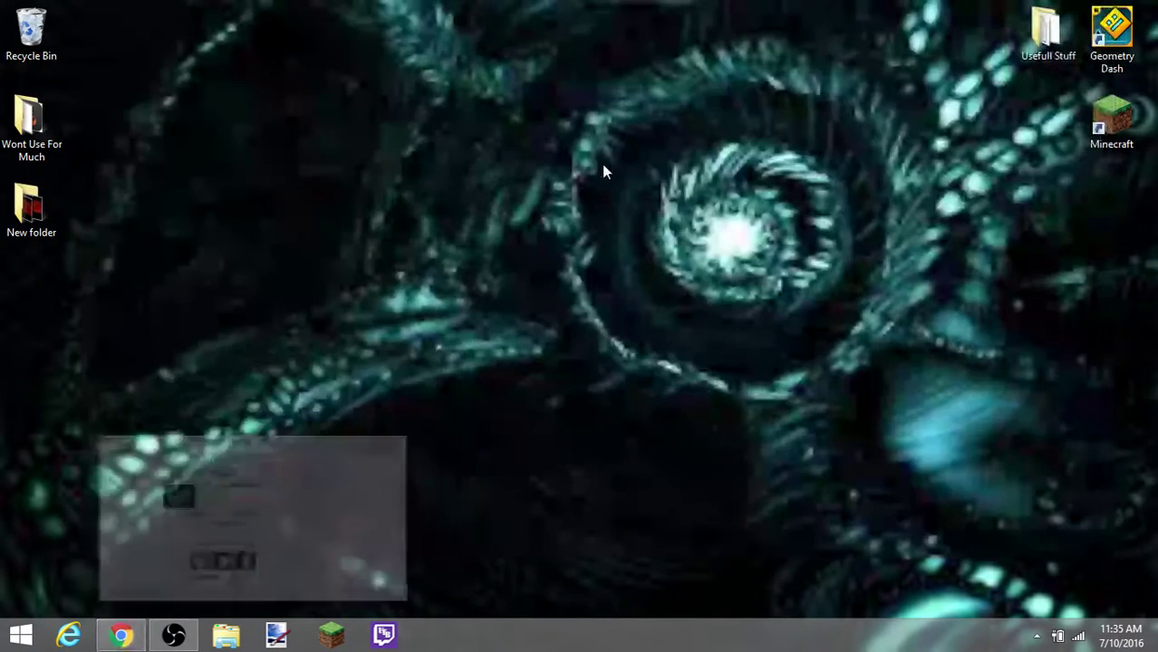
{"action": "left_click_drag", "start_coordinate": [370, 130], "coordinate": [794, 419]}
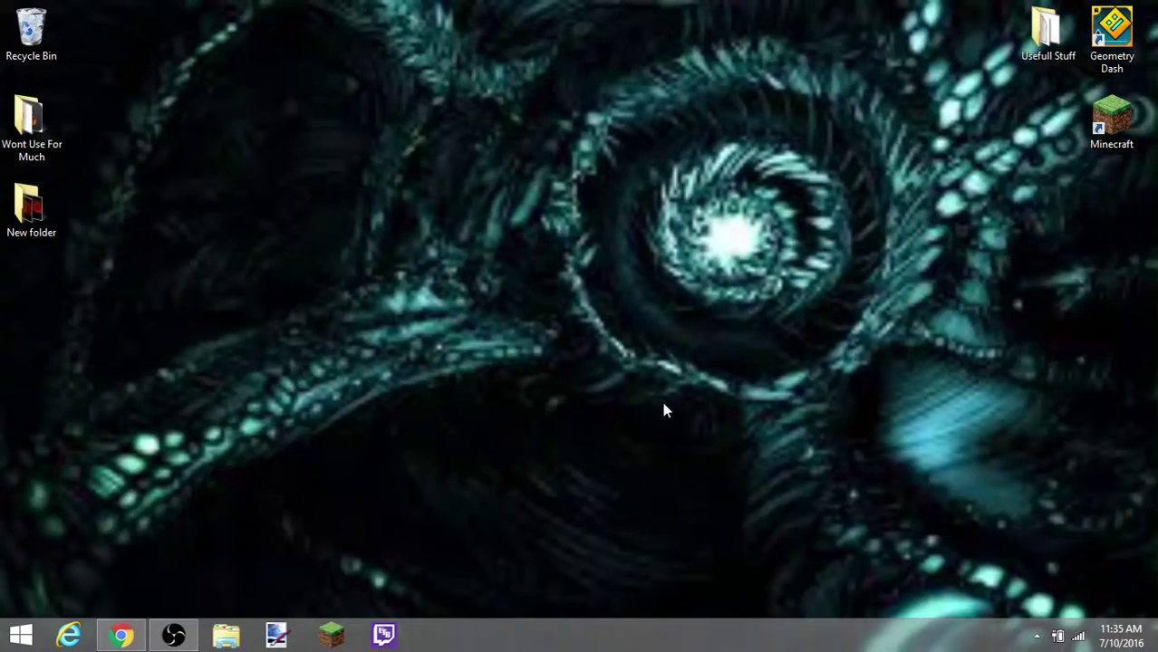
{"action": "left_click_drag", "start_coordinate": [2, 612], "coordinate": [716, 267]}
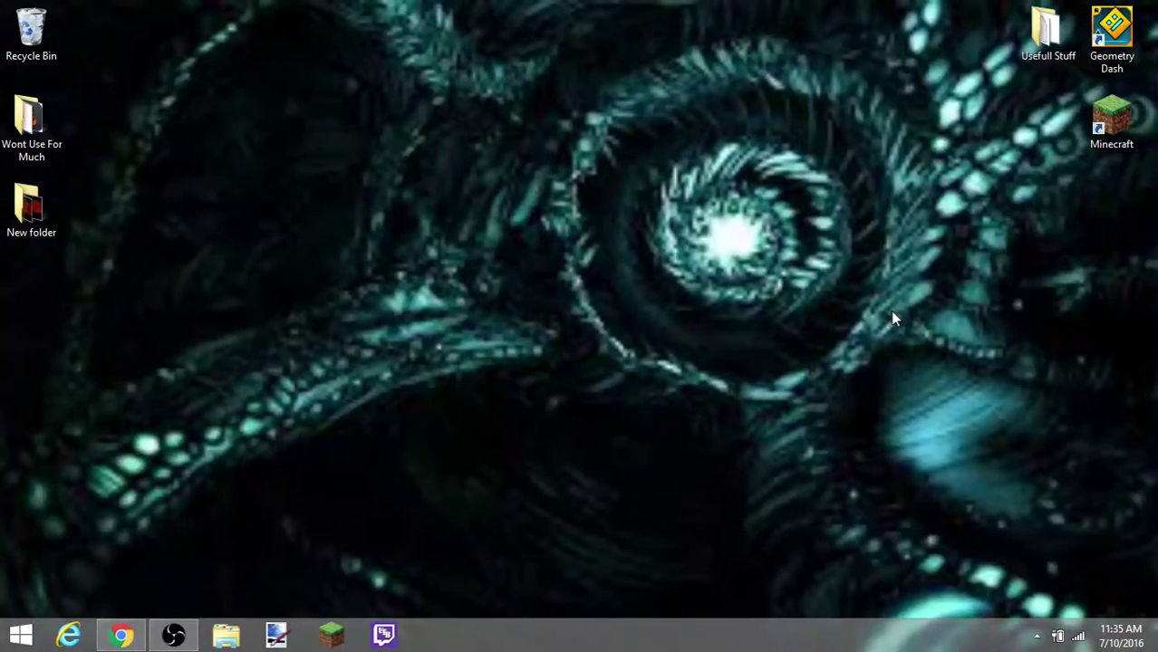